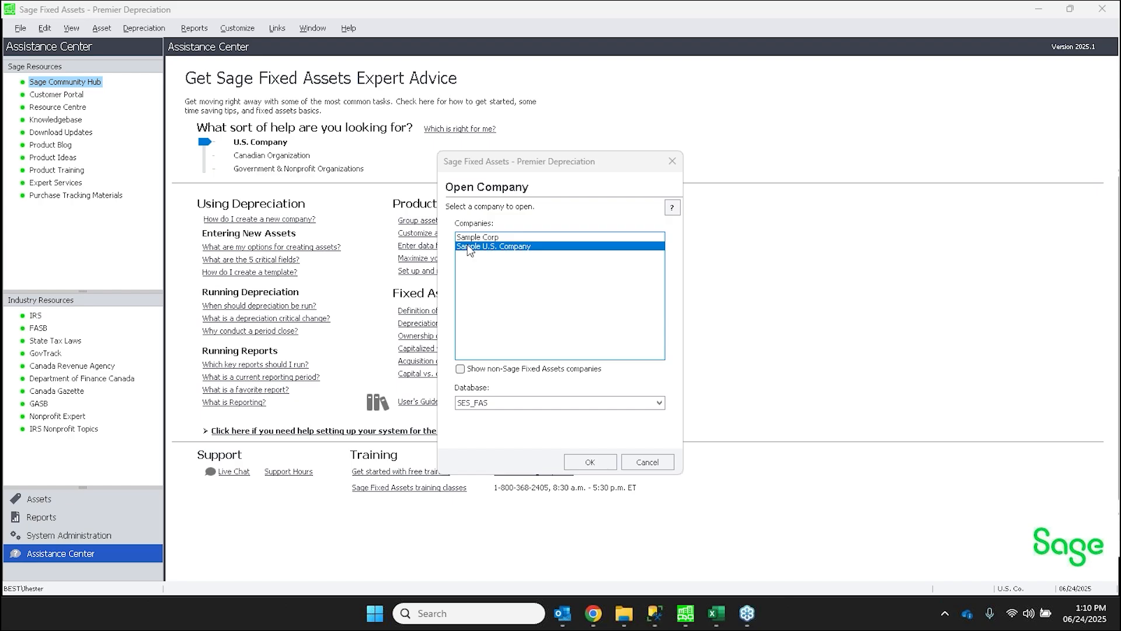
# - Open Sample U.S. Company from the SES_FAS database, and launch Sage Advanced Asset Import
pyautogui.click(578, 461)
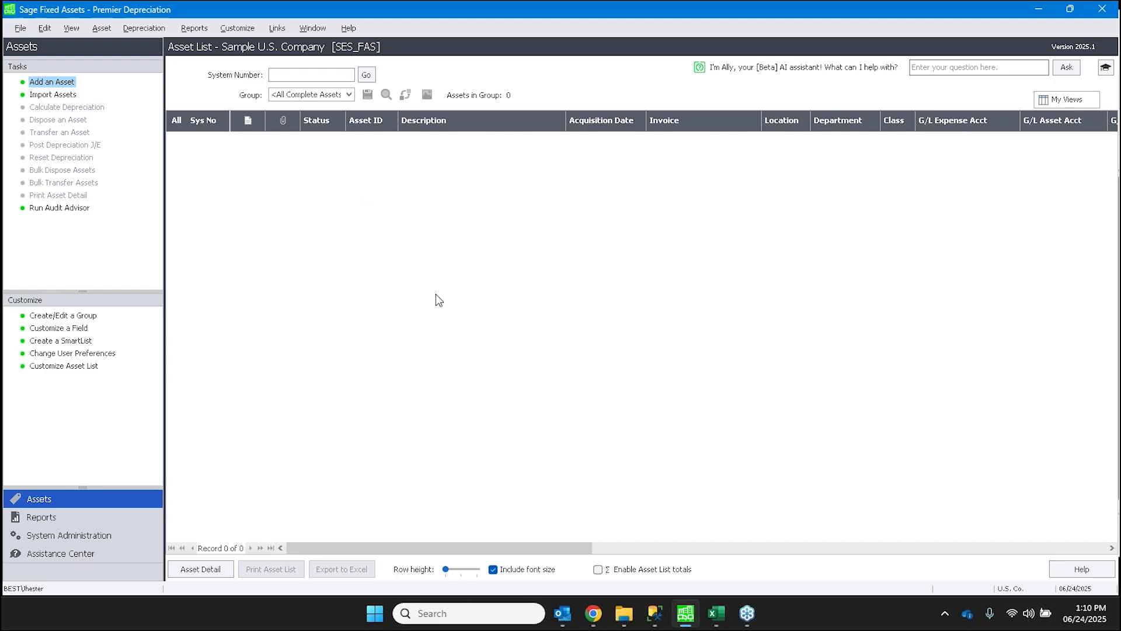
pyautogui.click(374, 619)
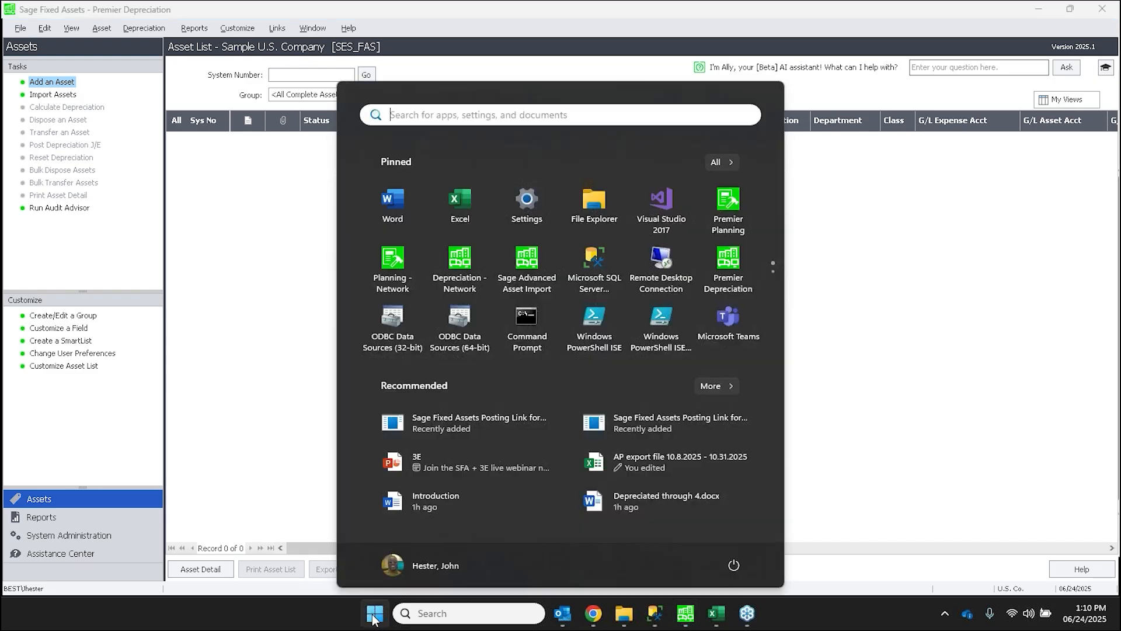
pyautogui.click(525, 263)
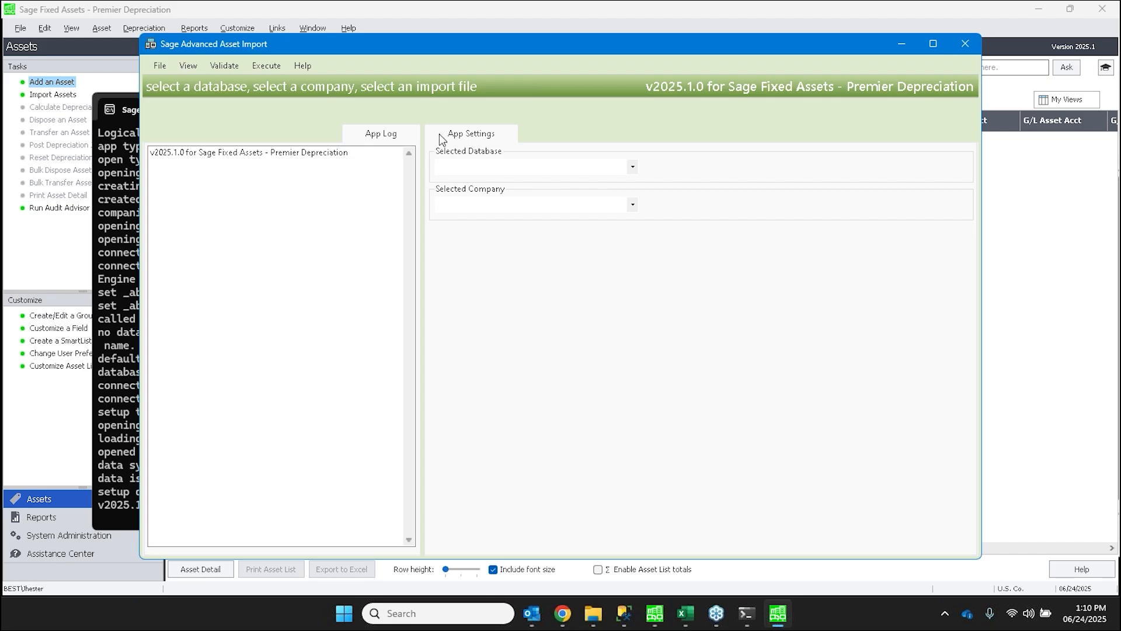
# - Select the ses_fas database and Sample U.S. Company as the import target
pyautogui.click(461, 166)
pyautogui.click(469, 193)
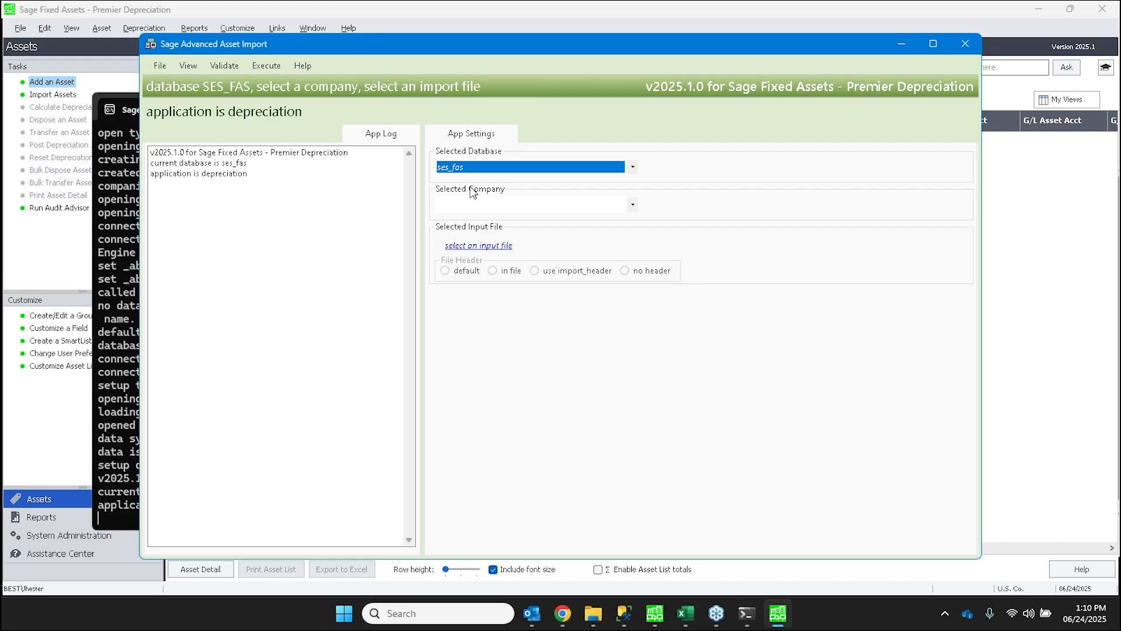
pyautogui.click(482, 206)
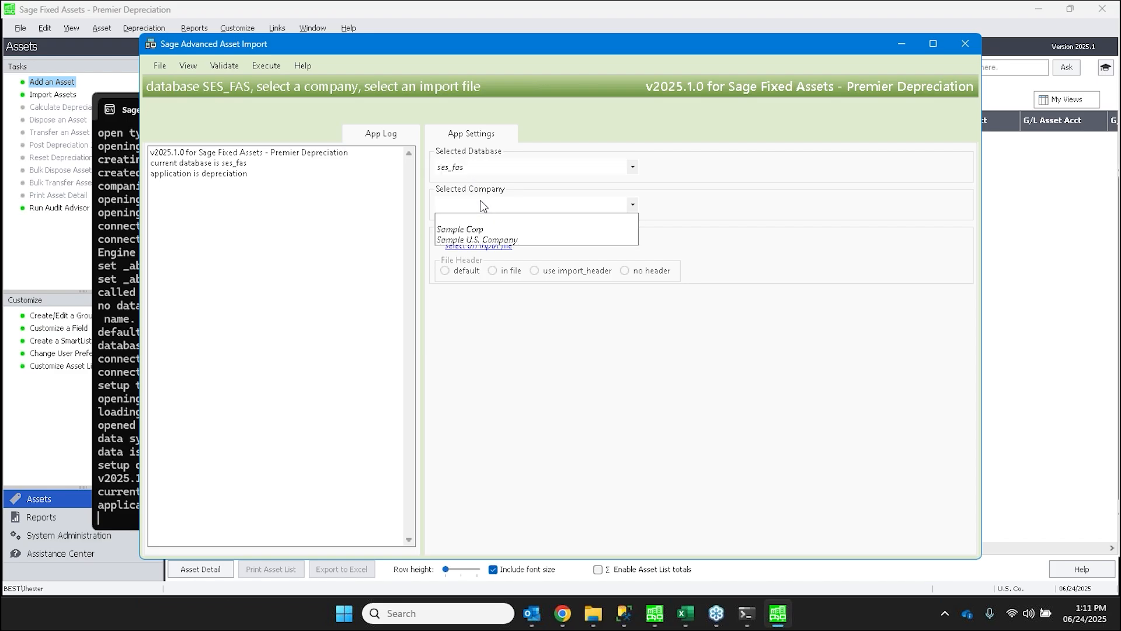
pyautogui.click(489, 239)
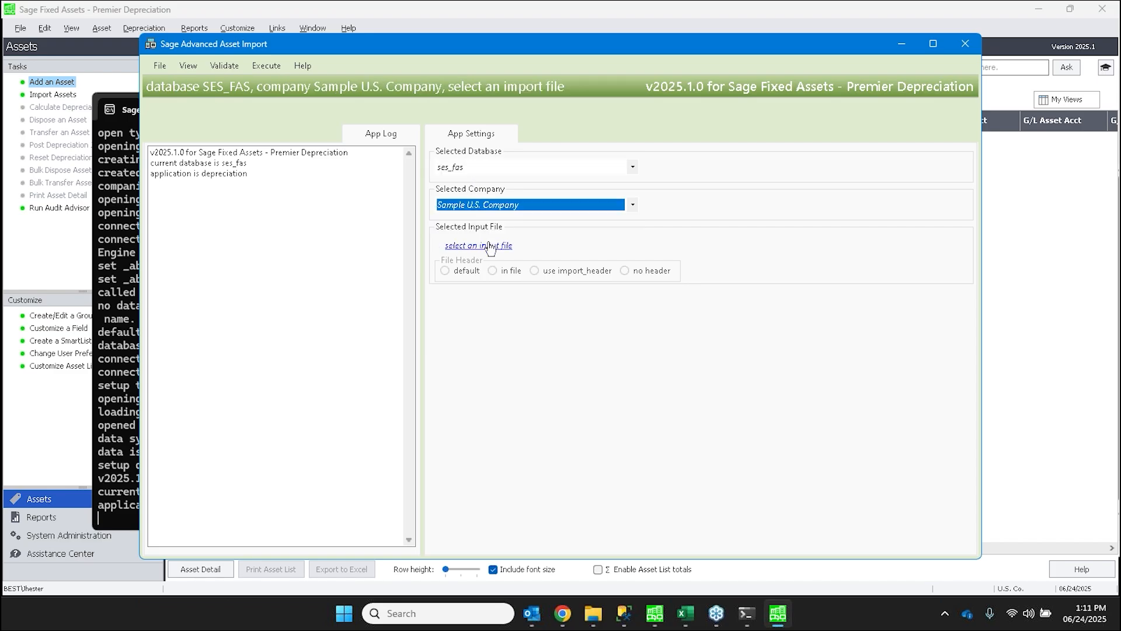
# - Load the previously used Additions.xlsx workbook from the SES Import Demo folder as the input file
pyautogui.click(491, 245)
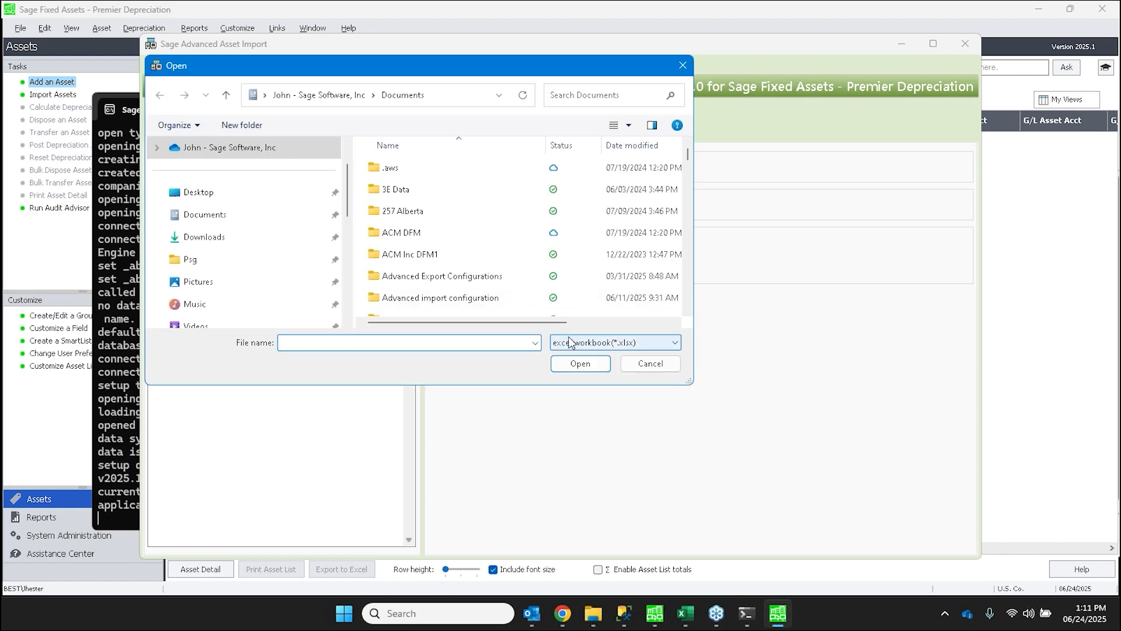
pyautogui.click(535, 345)
pyautogui.click(409, 358)
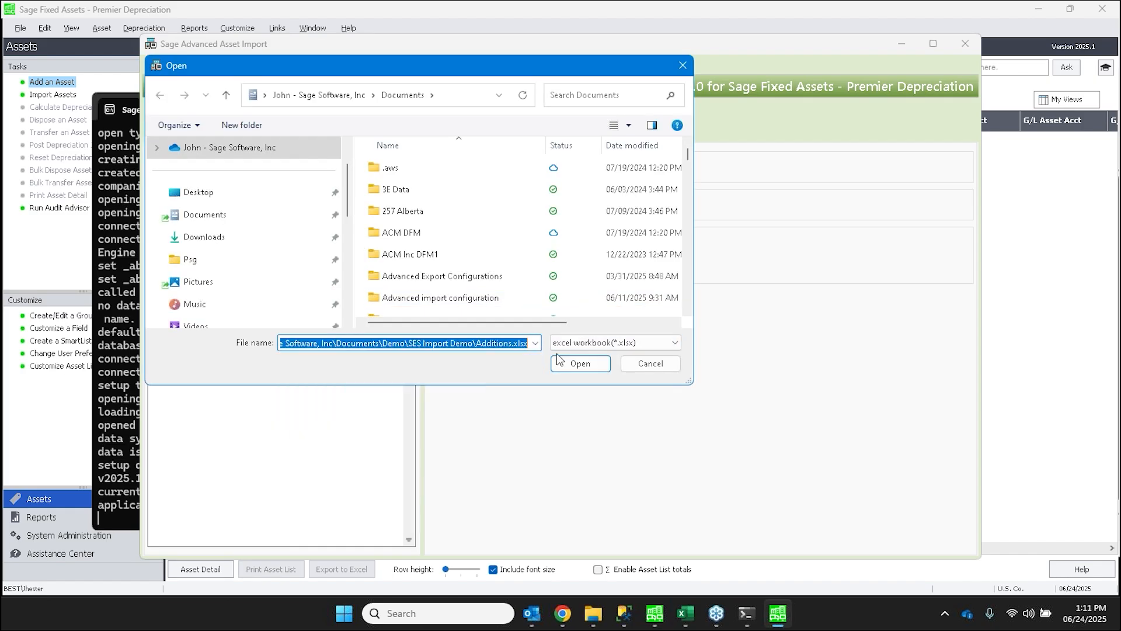
pyautogui.click(568, 370)
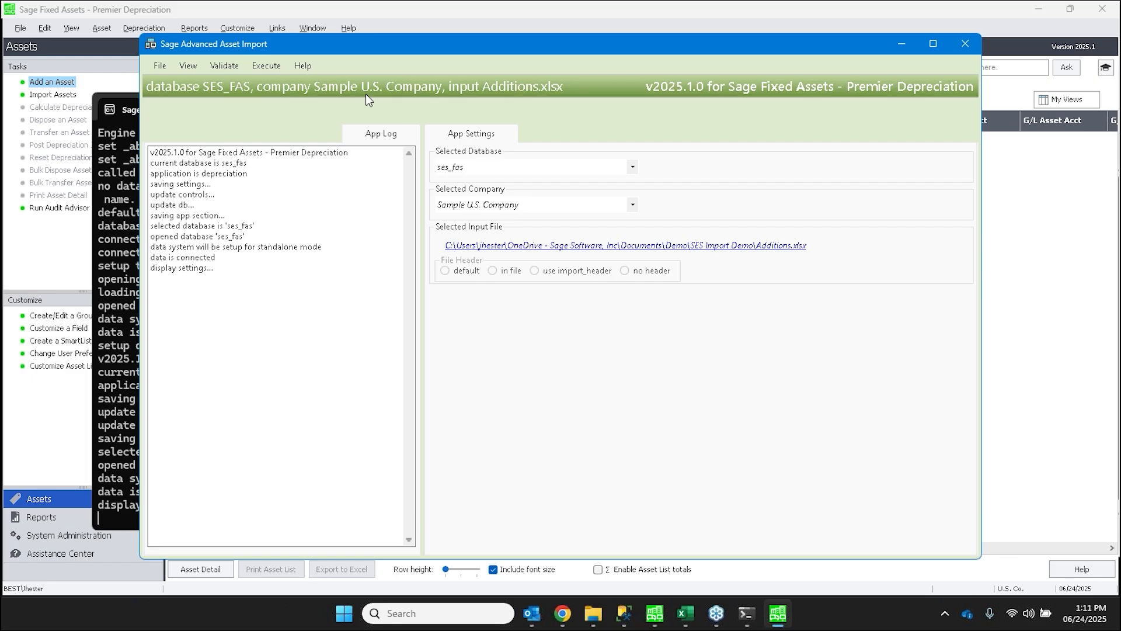
# - Validate the Additions.xlsx data for import and enlarge the window to show more of the results
pyautogui.click(230, 65)
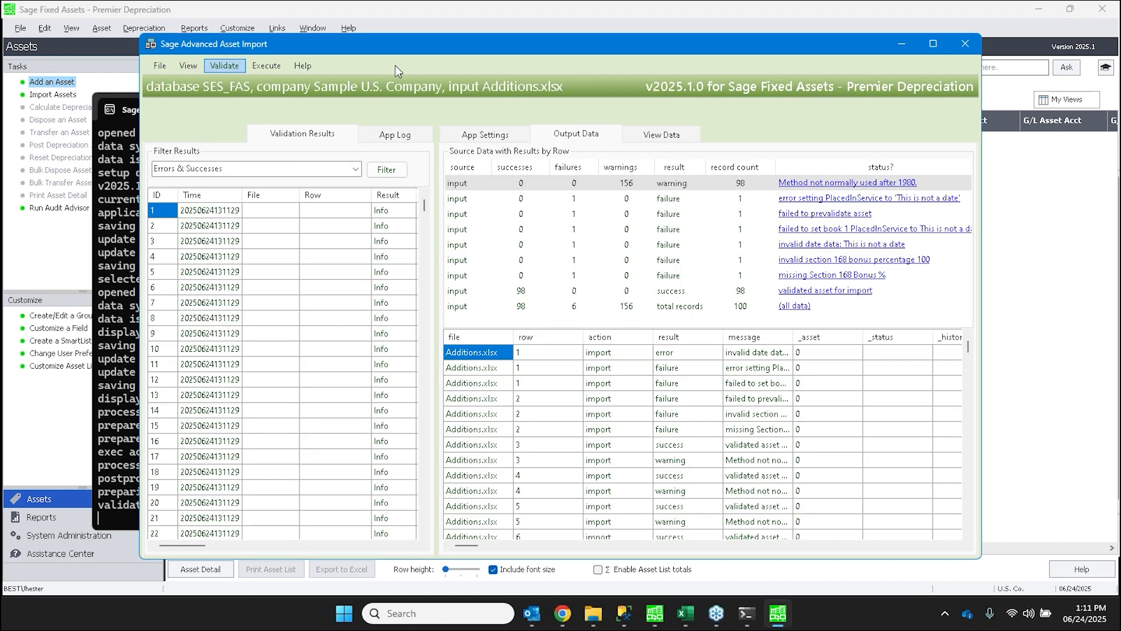
pyautogui.moveTo(393, 48); pyautogui.dragTo(386, 34)
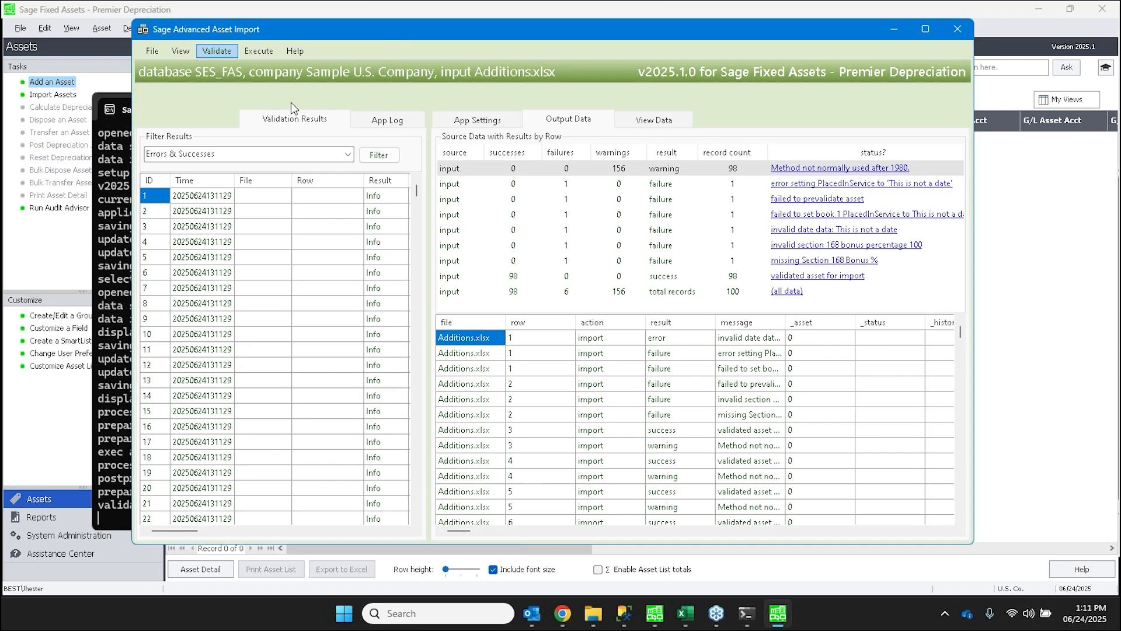
pyautogui.moveTo(134, 204); pyautogui.dragTo(42, 204)
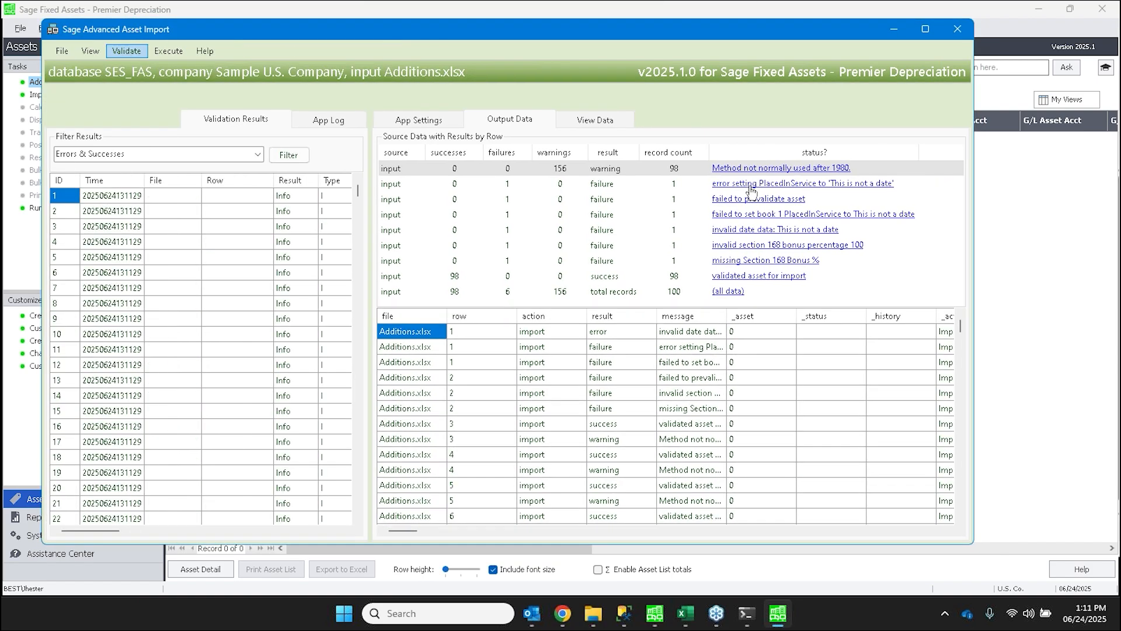
# - Review the rows behind the validation messages, including the depreciation method warning and the invalid book 1 PlacedInService failure
pyautogui.click(808, 170)
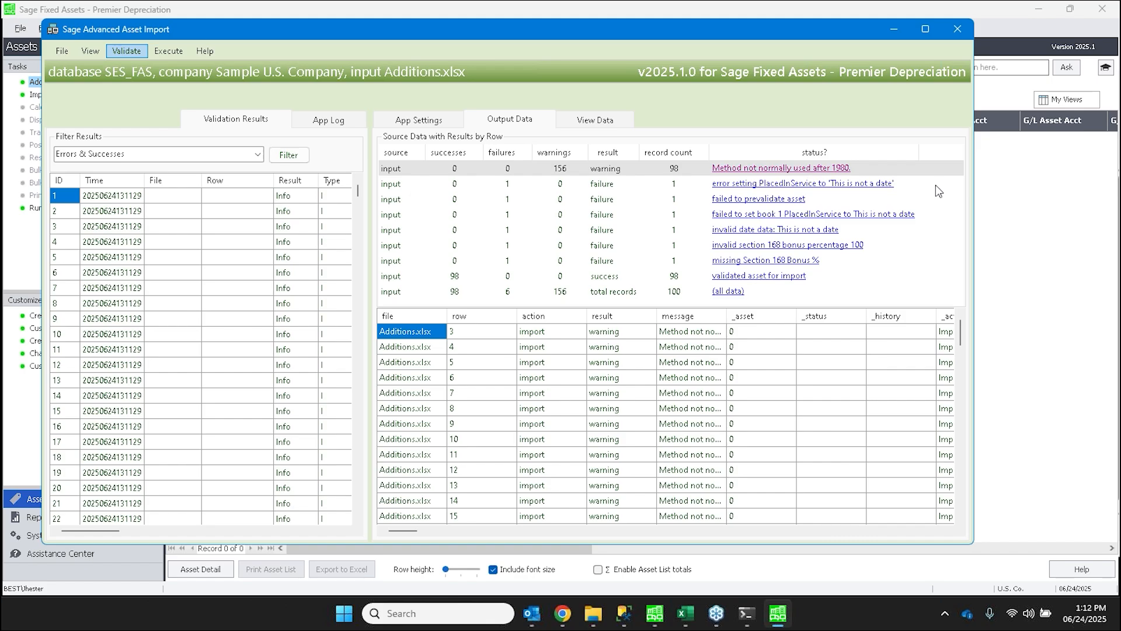
pyautogui.moveTo(975, 195); pyautogui.dragTo(1090, 193)
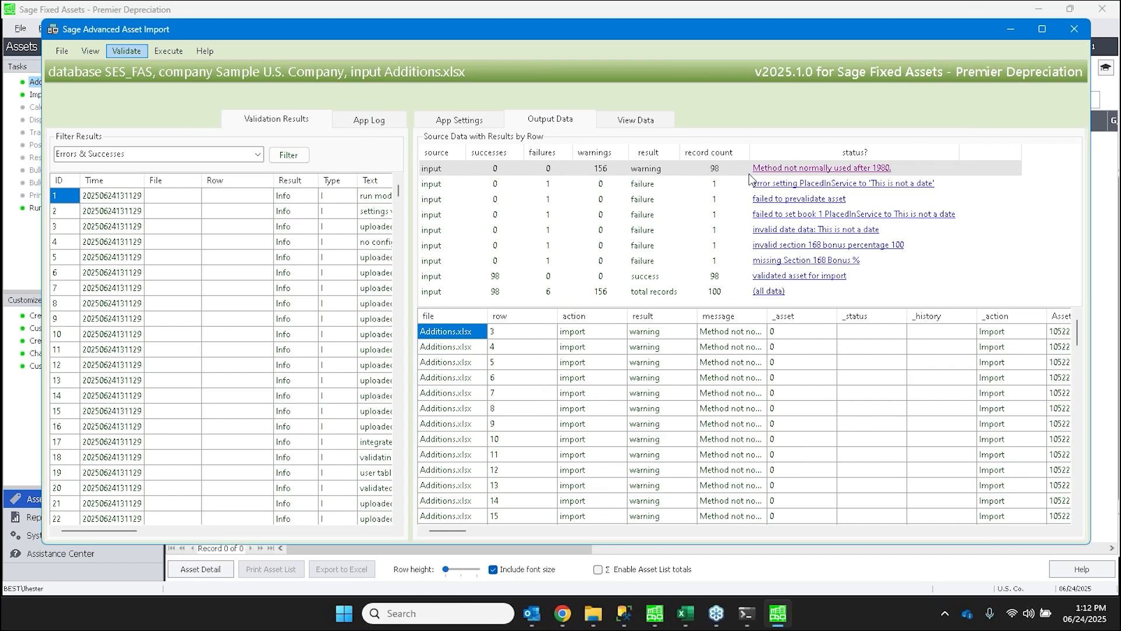
pyautogui.click(716, 276)
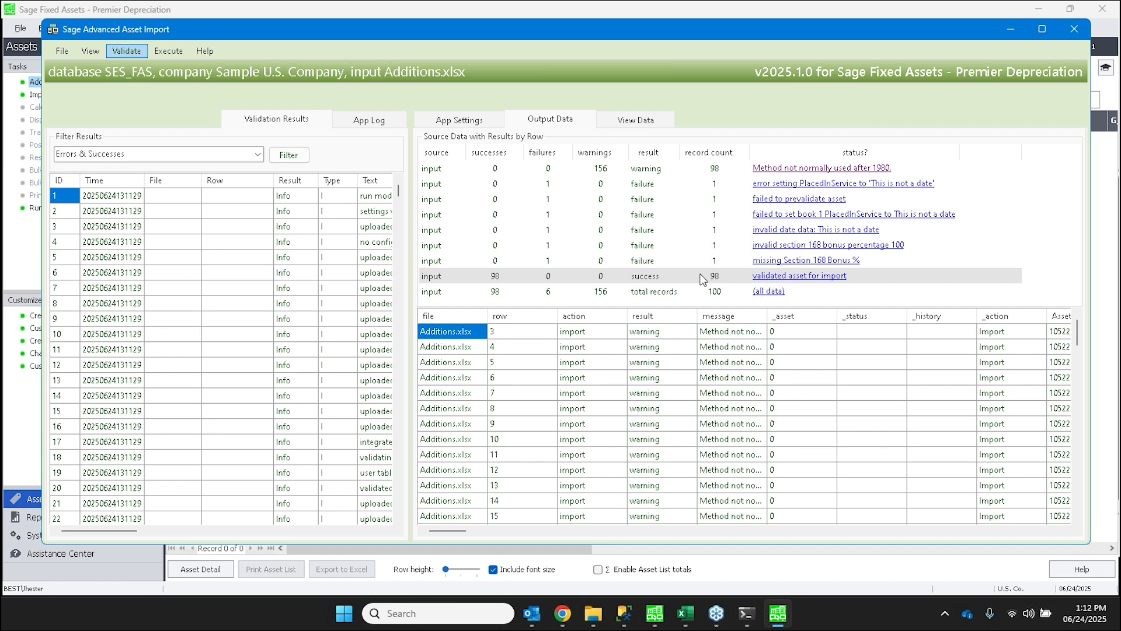
pyautogui.click(758, 167)
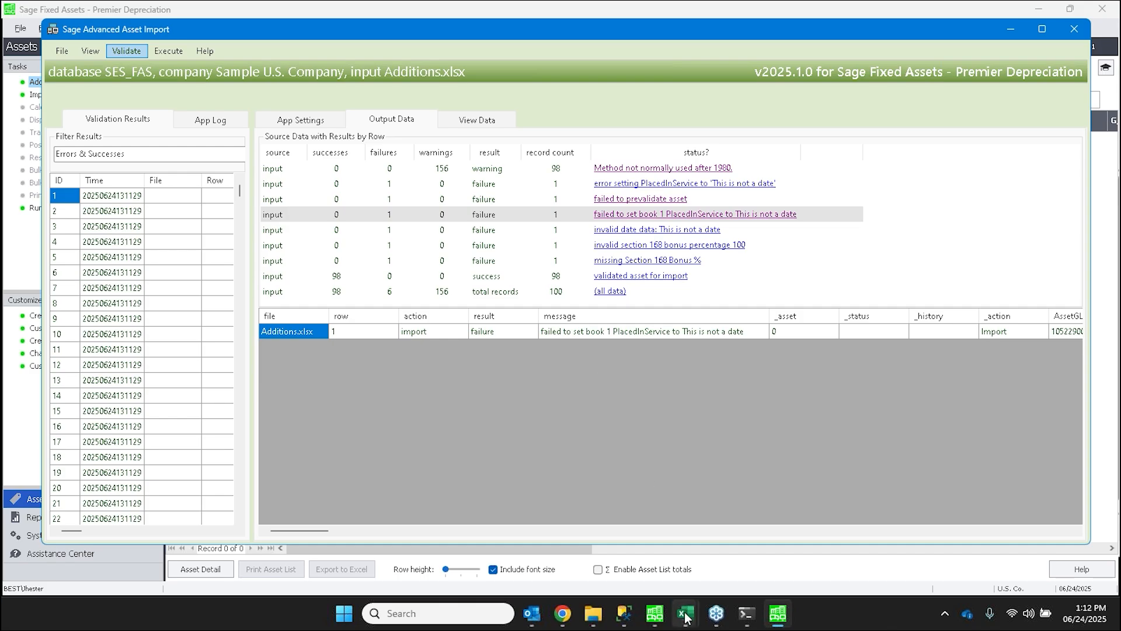
# - Switch to the Validate.All.data.2025-06-06_12-26-54.results.csv workbook in Excel and maximize its window
pyautogui.moveTo(686, 614)
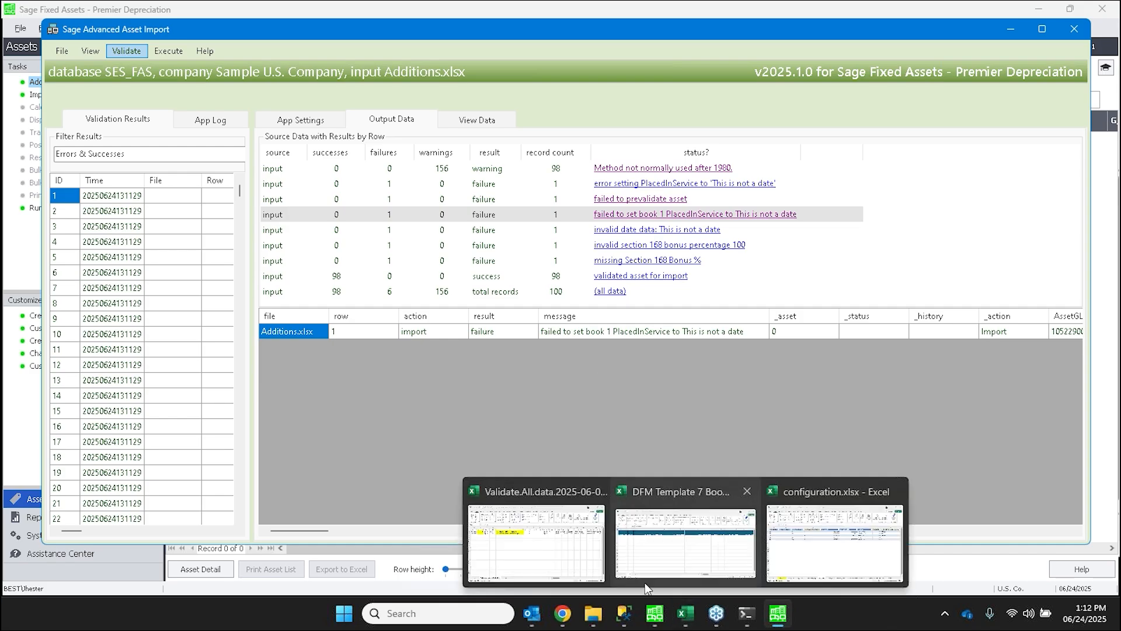
pyautogui.click(532, 562)
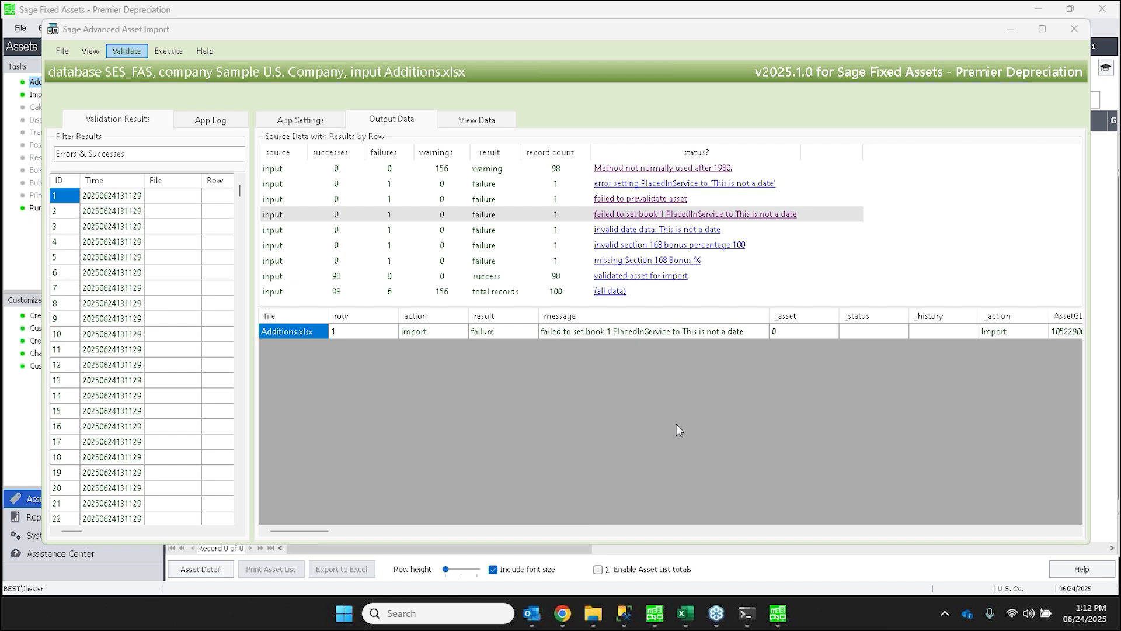
pyautogui.moveTo(684, 615)
pyautogui.click(1039, 10)
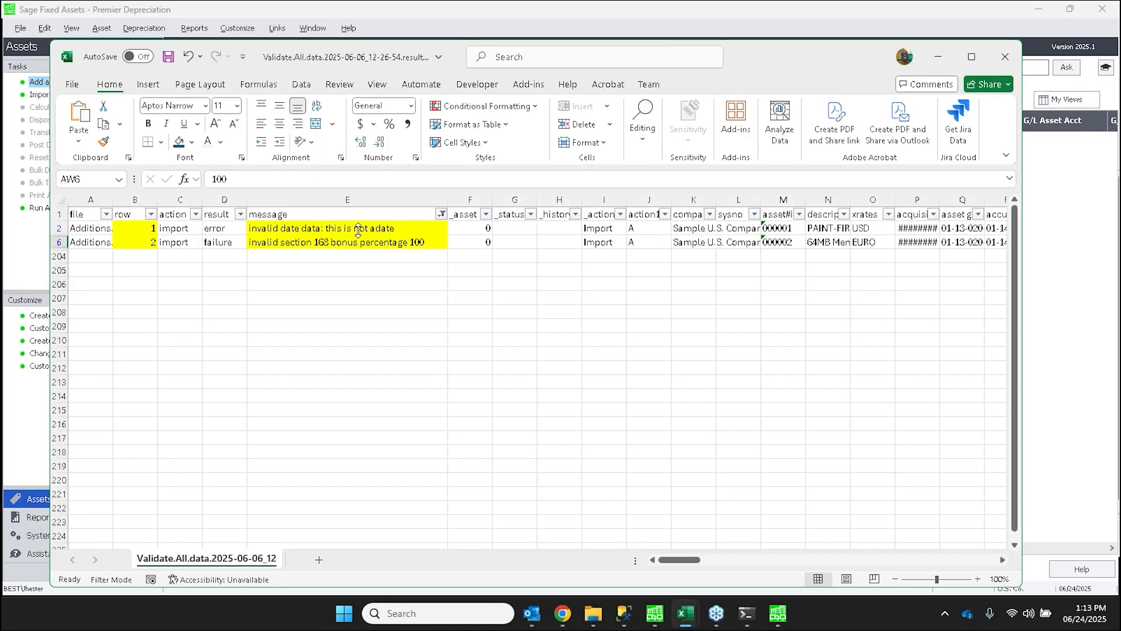
pyautogui.doubleClick(463, 58)
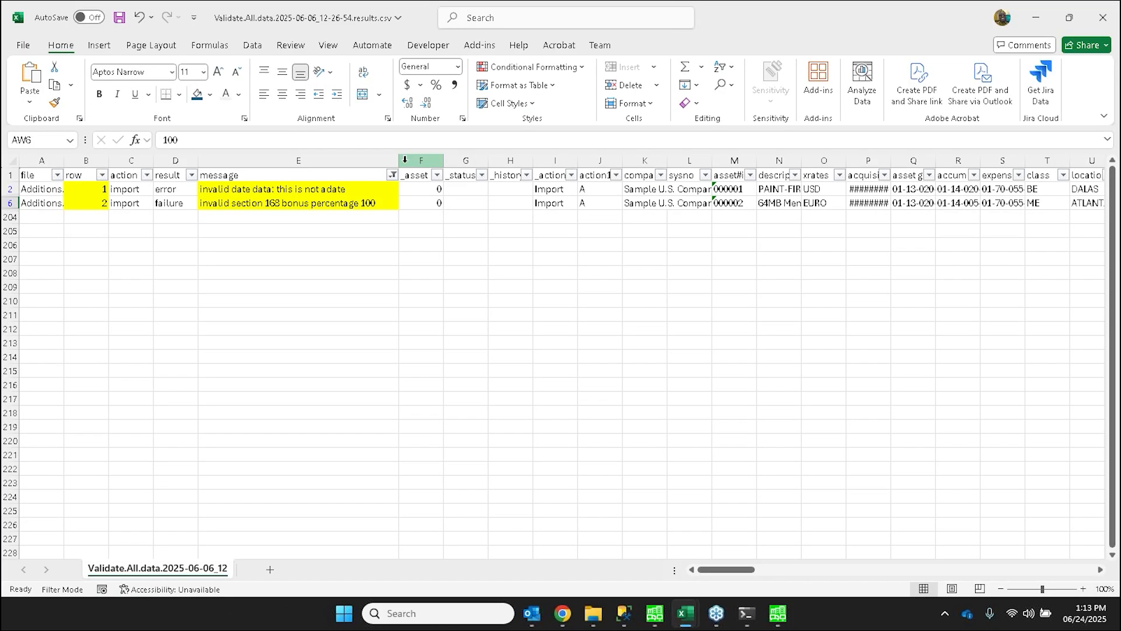
# - Widen the message column and examine the highlighted errors, their row numbers, and the faulty tax placed-in-service and section 168 percentage cells
pyautogui.moveTo(399, 160); pyautogui.dragTo(445, 167)
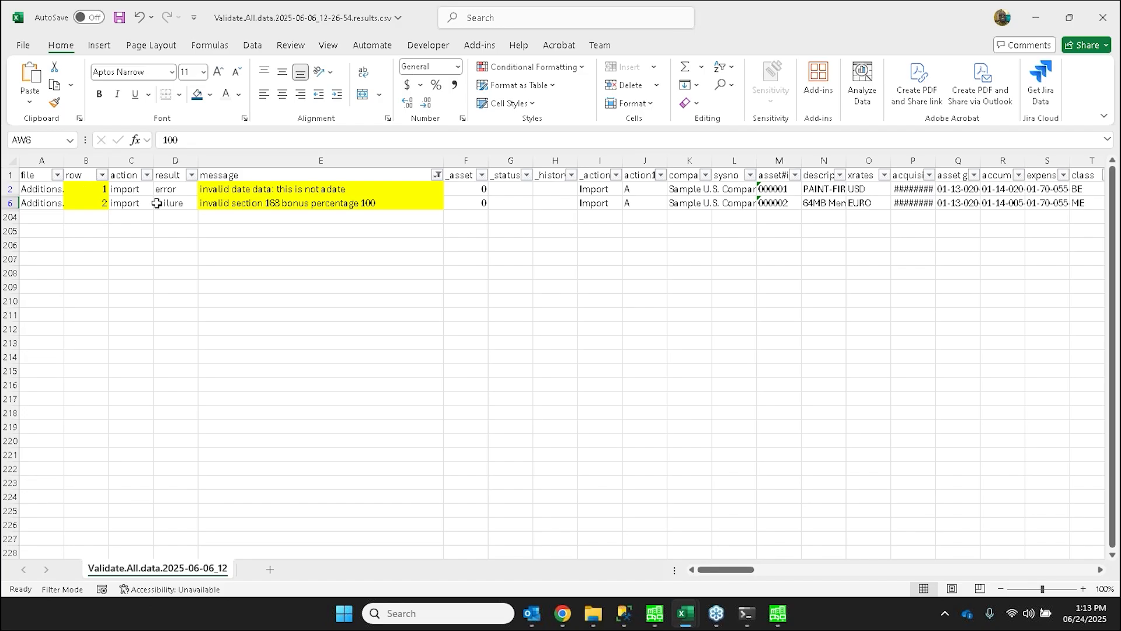
pyautogui.click(294, 190)
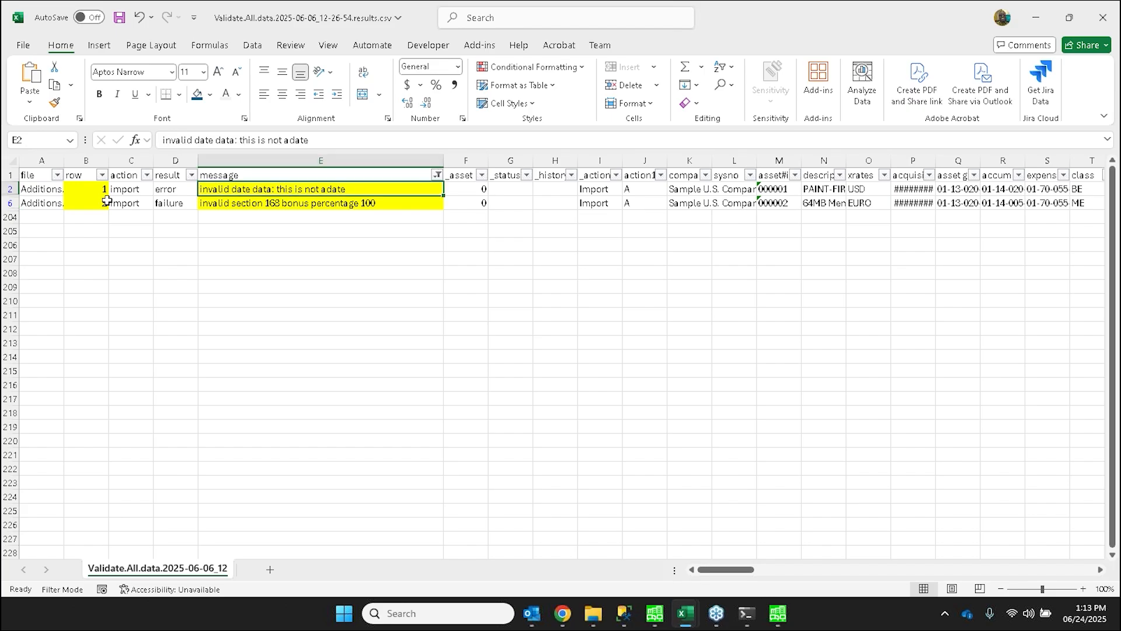
pyautogui.moveTo(84, 186); pyautogui.dragTo(91, 204)
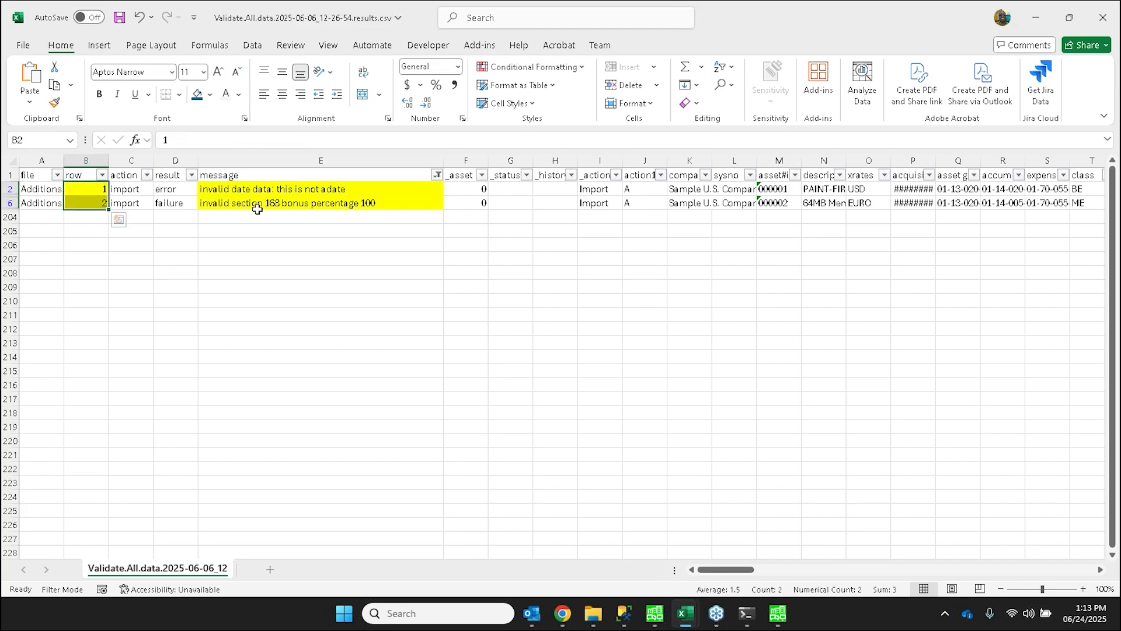
pyautogui.moveTo(724, 569); pyautogui.dragTo(810, 551)
pyautogui.click(358, 190)
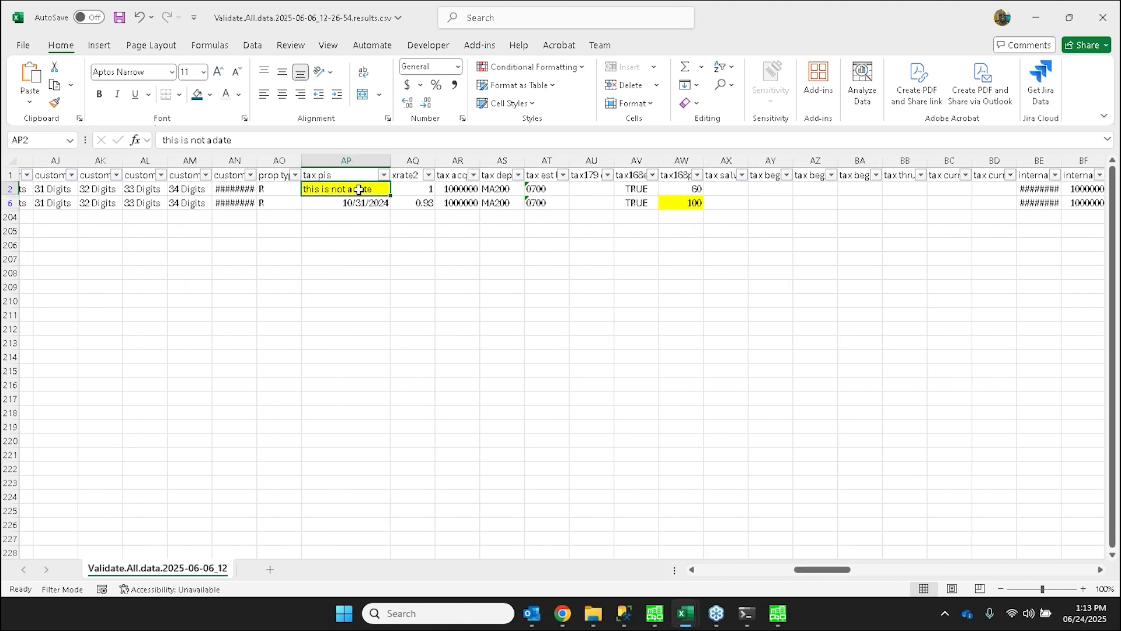
pyautogui.click(672, 203)
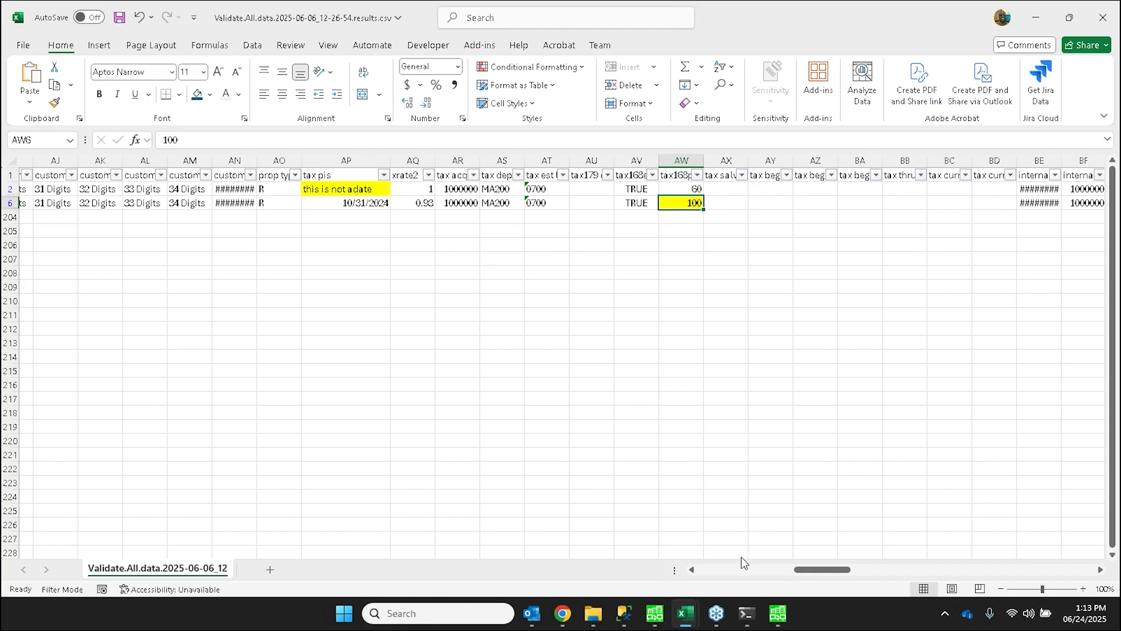
# - Return to Sage Advanced Asset Import and execute the Import action on Additions.xlsx
pyautogui.moveTo(778, 612)
pyautogui.click(775, 569)
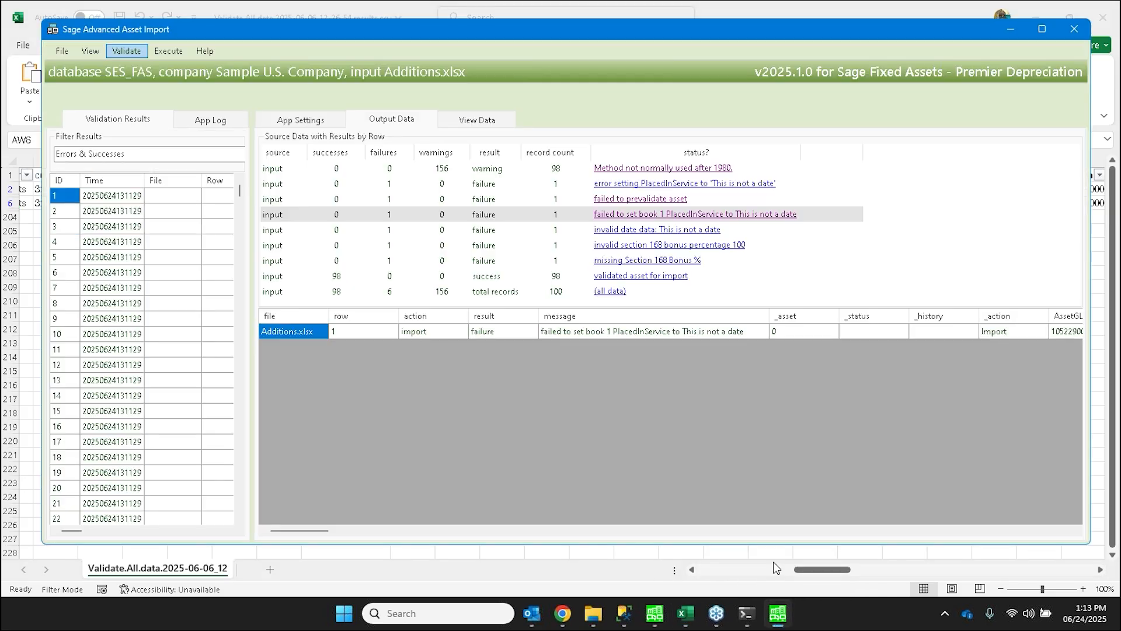
pyautogui.click(168, 52)
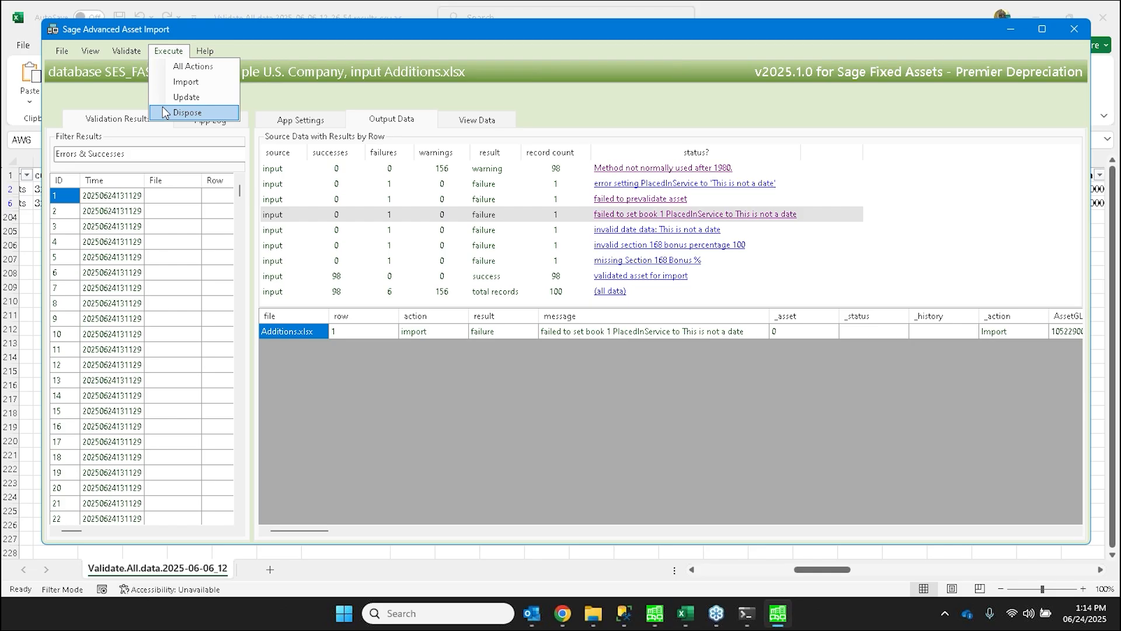
pyautogui.click(163, 83)
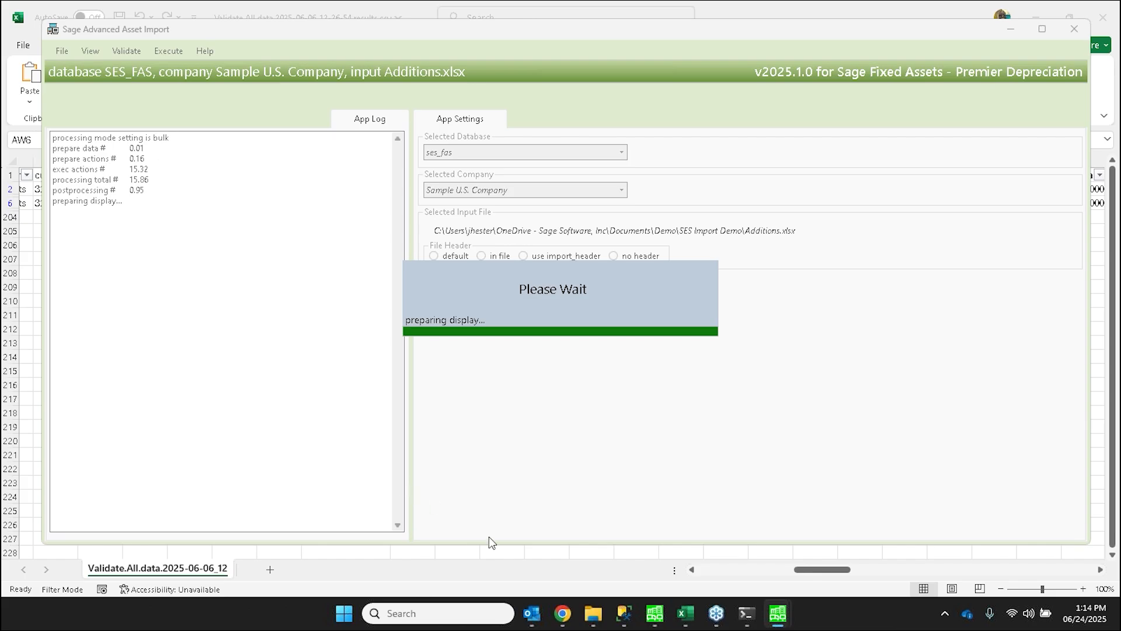
# - Switch to Sage Fixed Assets, refresh the asset list of Sample U.S. Company, and look through the imported assets
pyautogui.moveTo(777, 613)
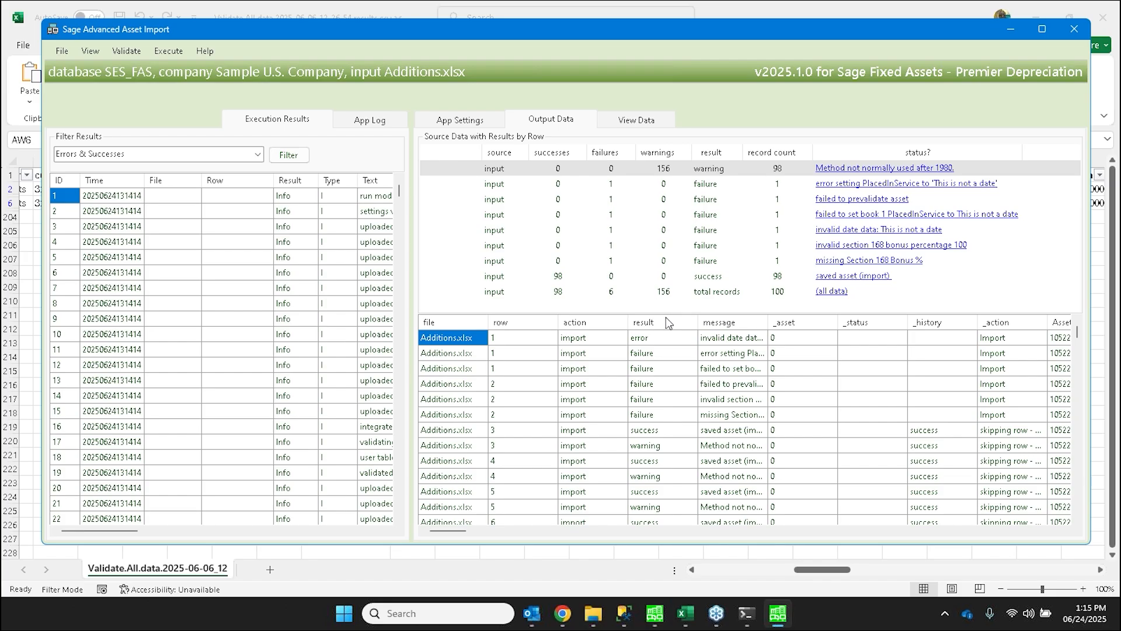
pyautogui.click(653, 616)
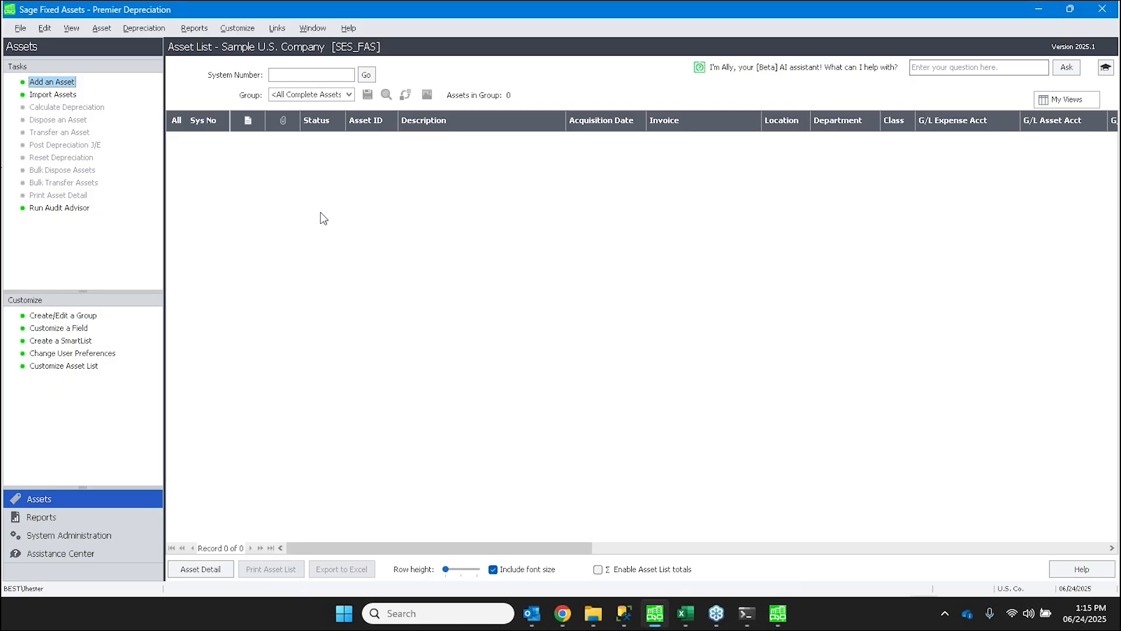
pyautogui.click(73, 30)
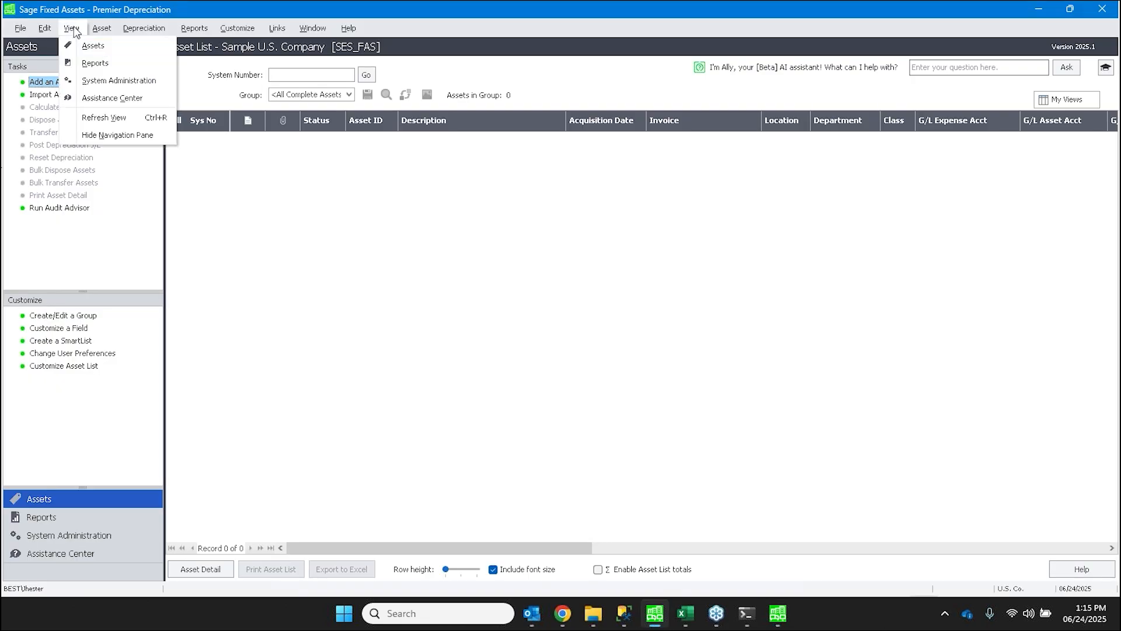
pyautogui.click(73, 118)
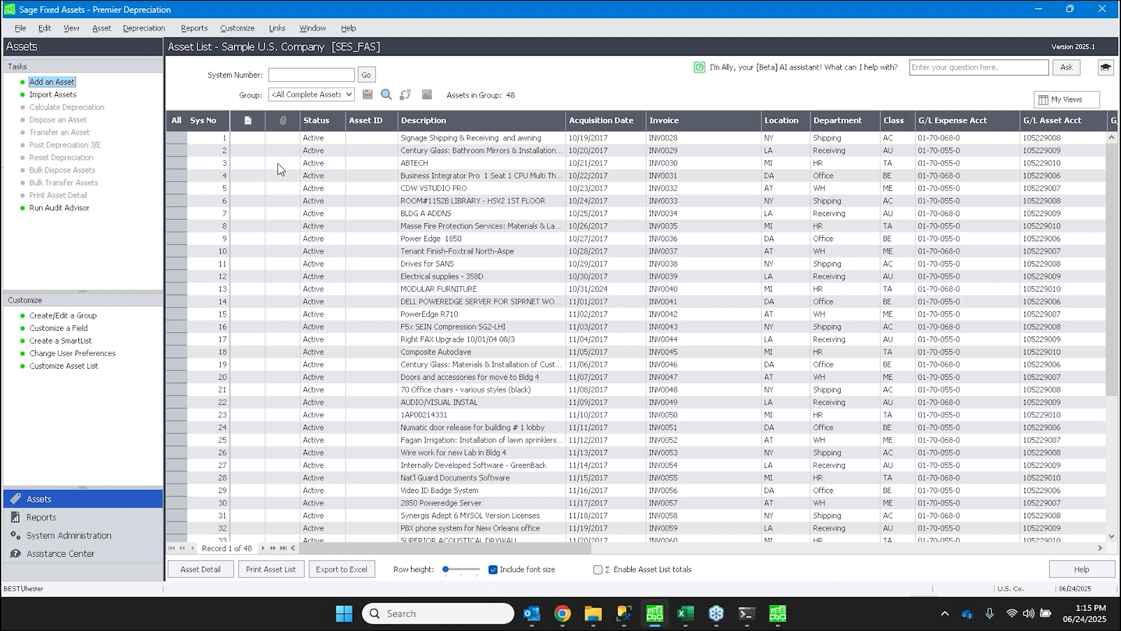
pyautogui.scroll(-5, 445, 369)
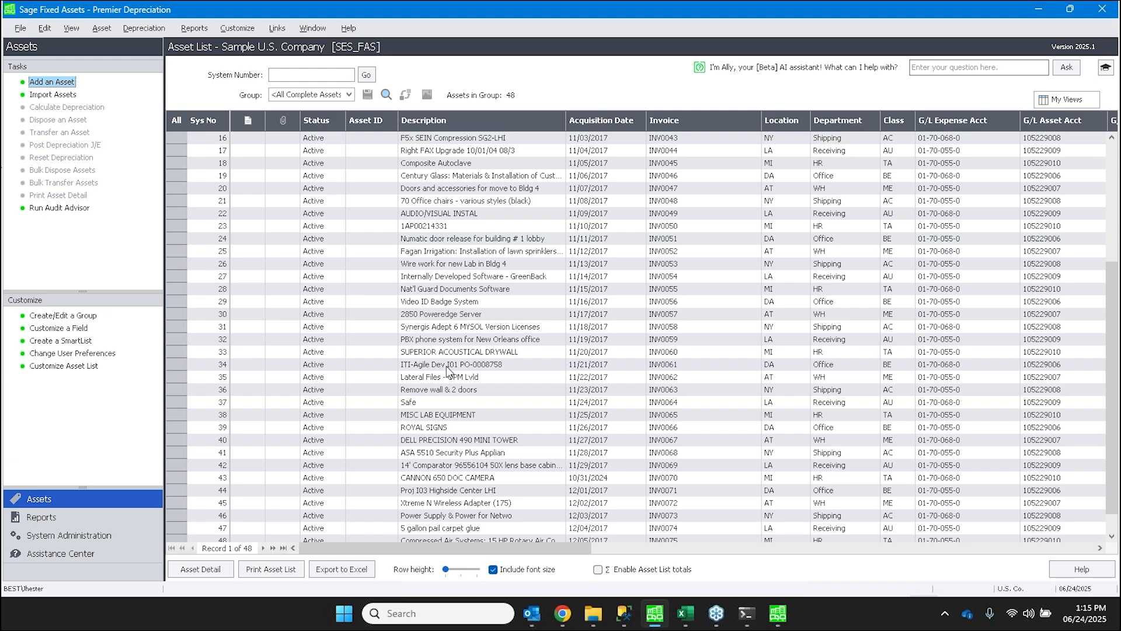
pyautogui.scroll(-1, 447, 371)
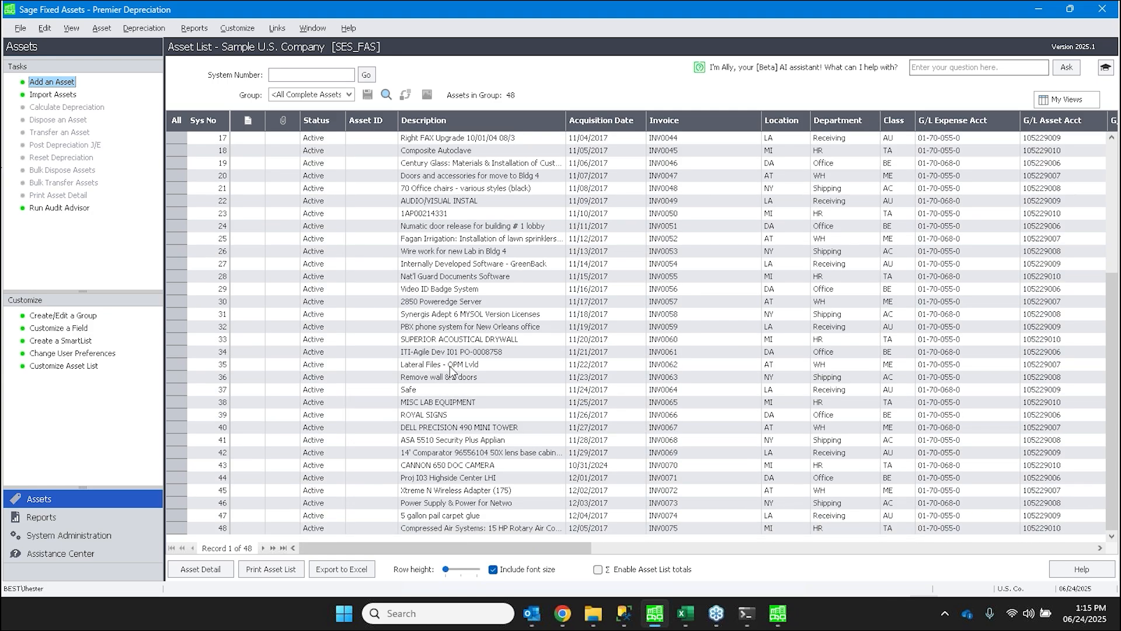
pyautogui.scroll(2, 448, 369)
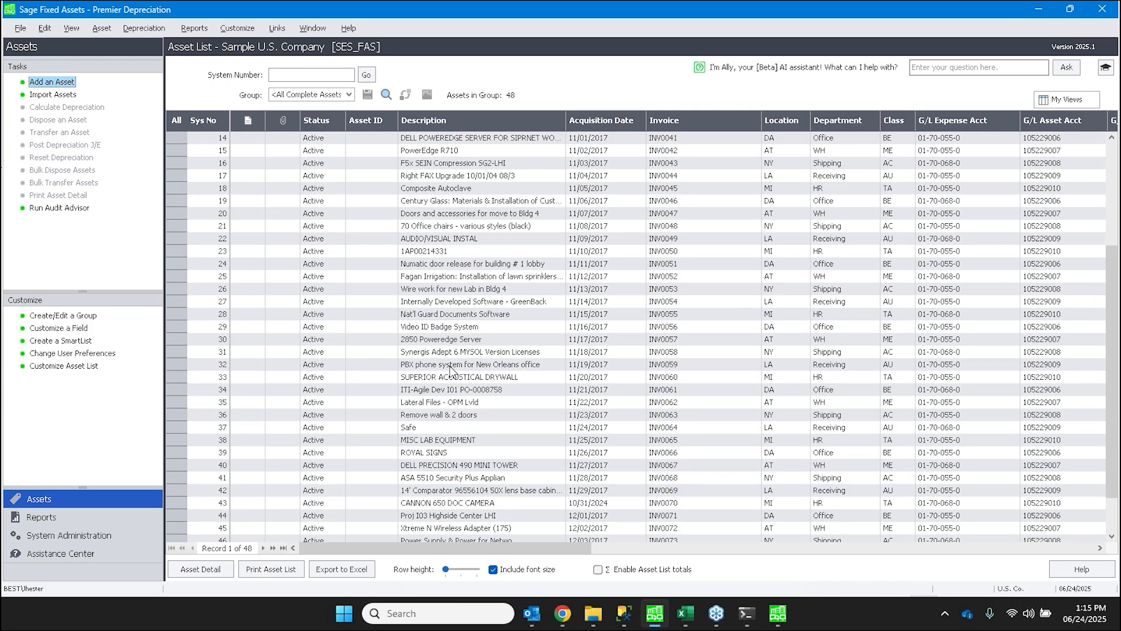
# - Open asset 16, F5x SEIN Compression SG2-LHI, enlarge its general information area, review its book values, and return to the asset list
pyautogui.scroll(4, 450, 368)
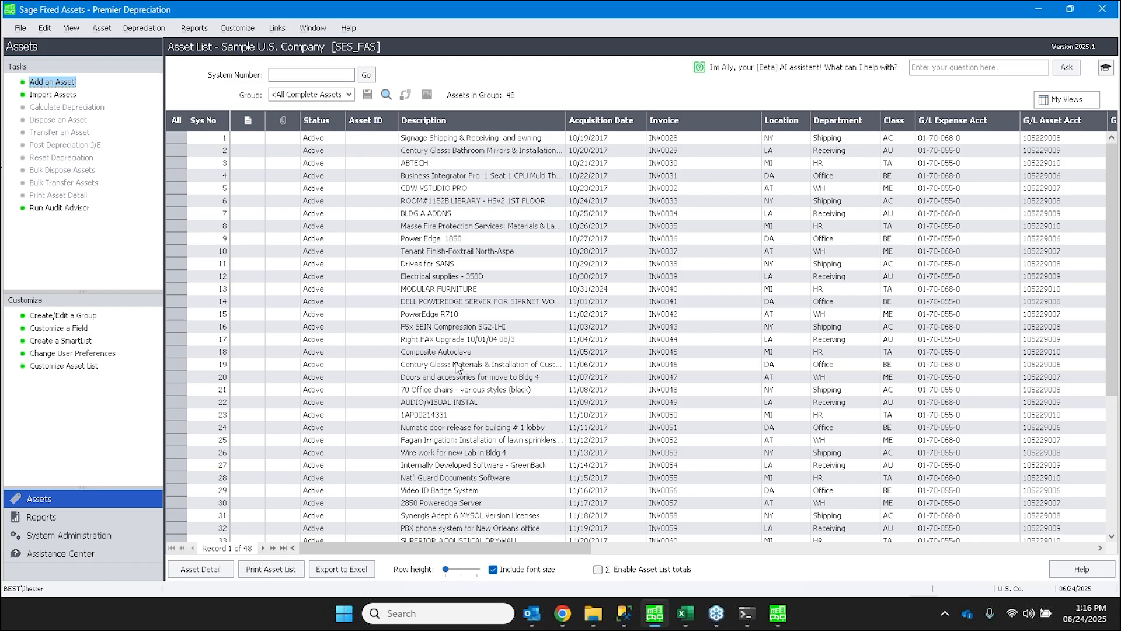
pyautogui.click(501, 327)
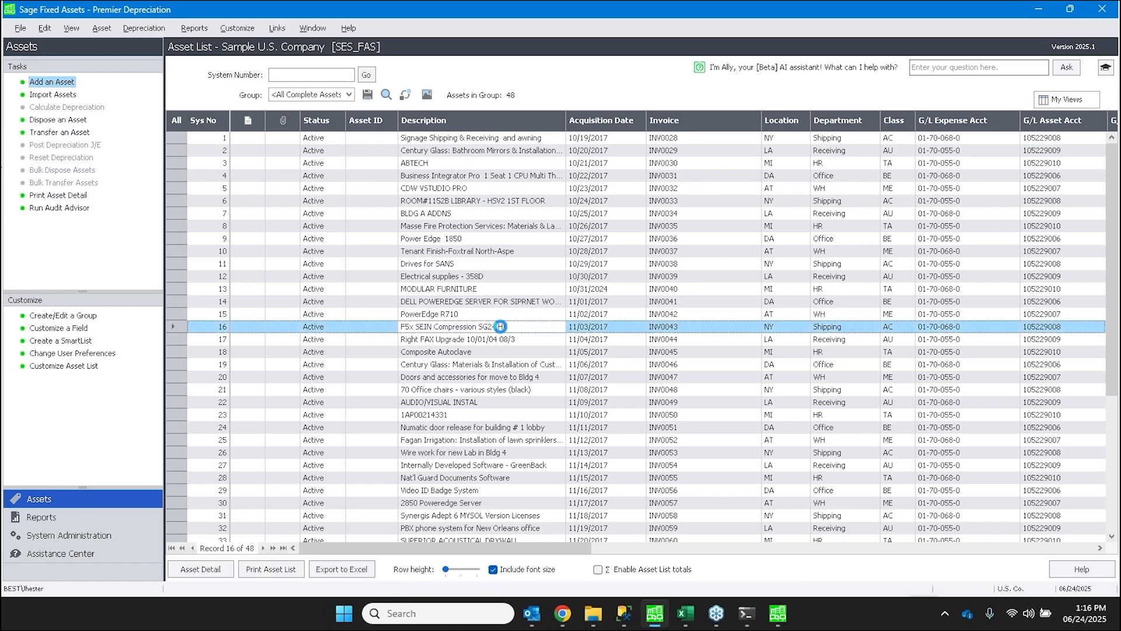
pyautogui.click(500, 326)
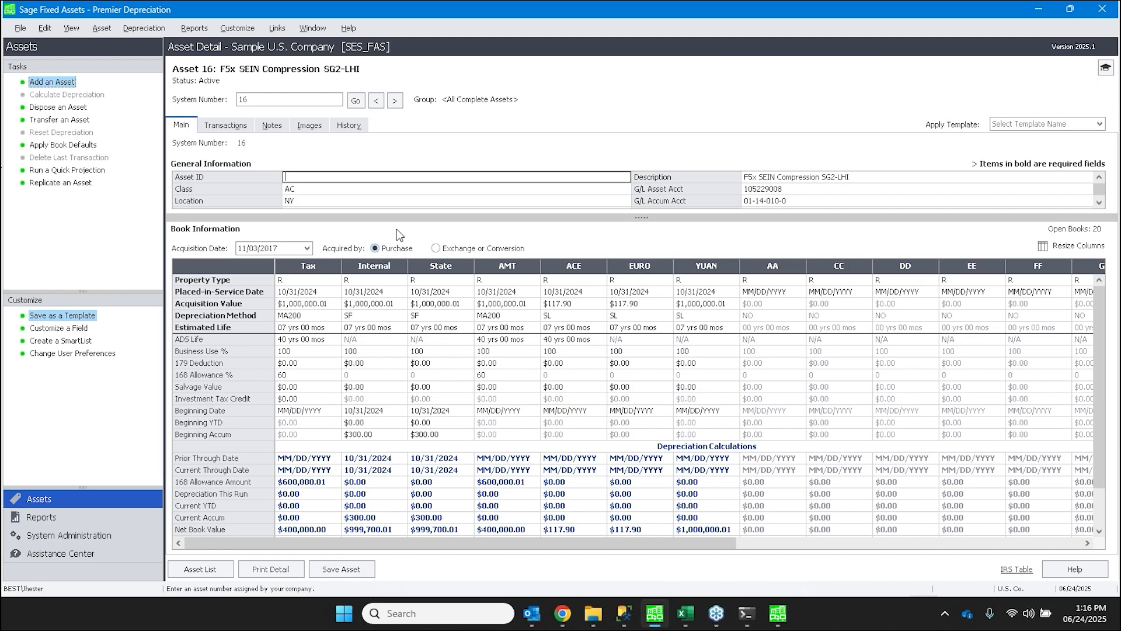
pyautogui.moveTo(397, 229)
pyautogui.mouseDown()
pyautogui.moveTo(428, 395)
pyautogui.moveTo(407, 244)
pyautogui.mouseUp()
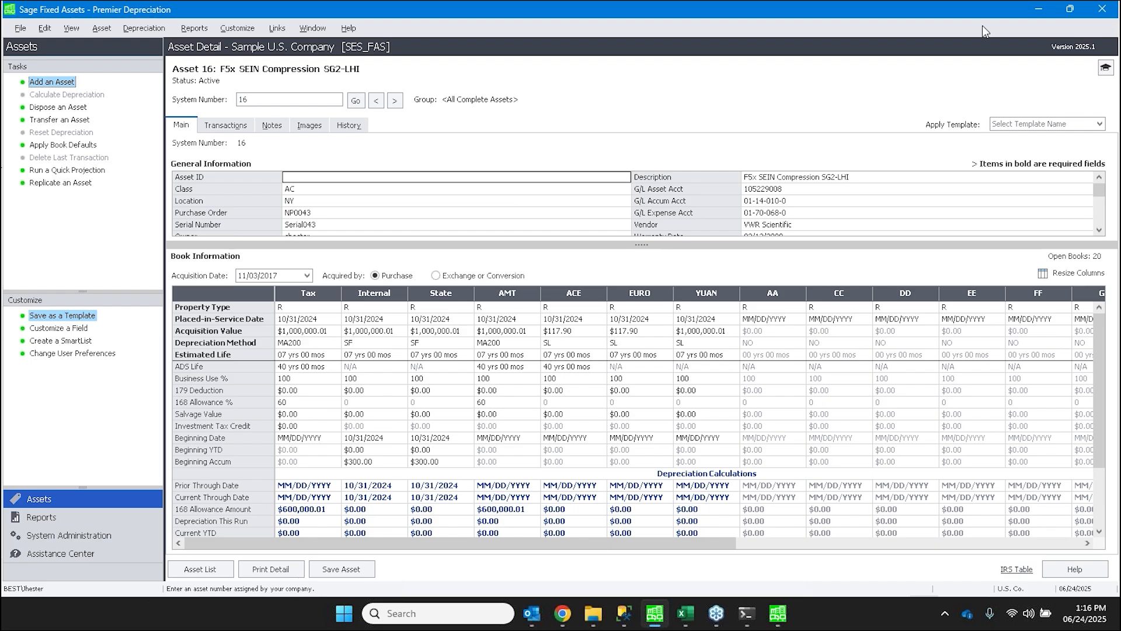
pyautogui.click(197, 569)
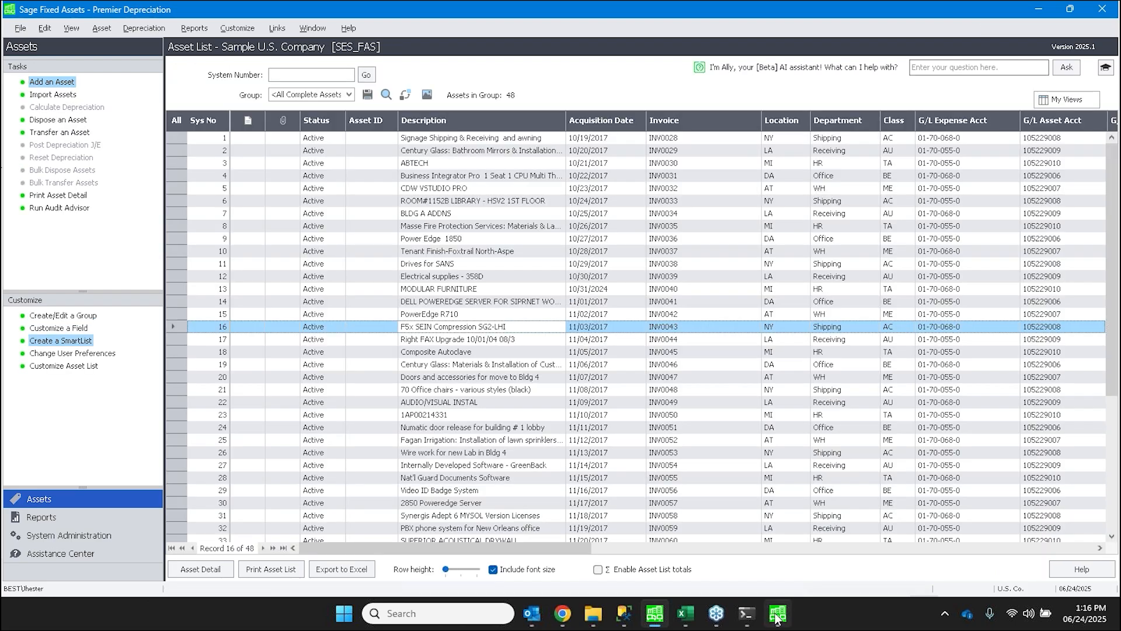
# - Switch to Sage Advanced Asset Import, maximize its window, and display the application settings for the database, company and input file
pyautogui.click(776, 615)
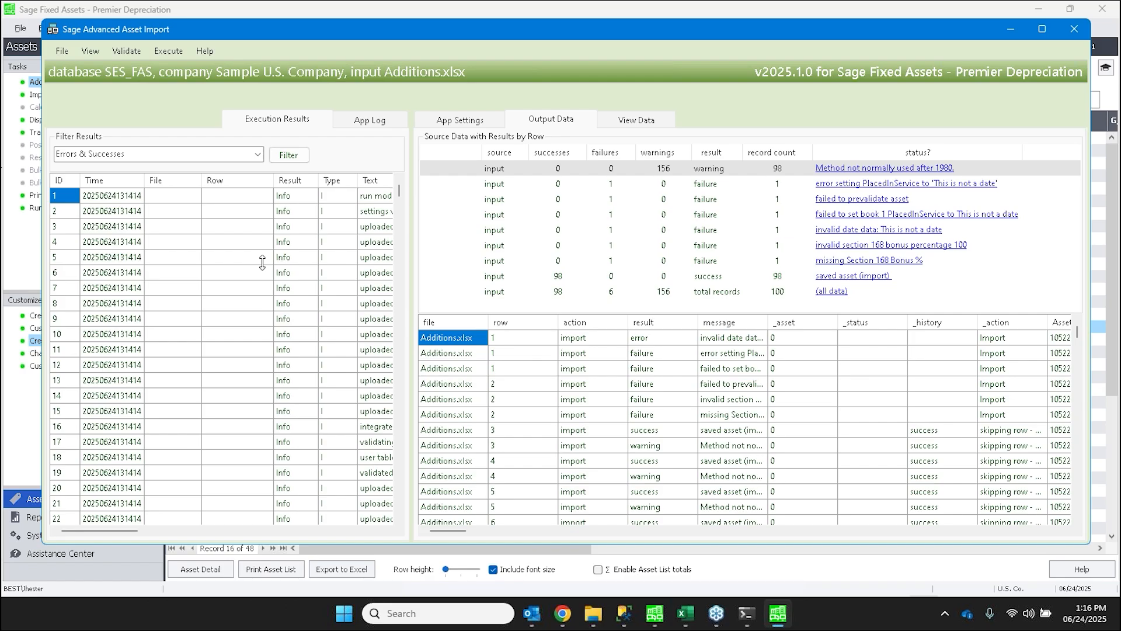
pyautogui.doubleClick(233, 30)
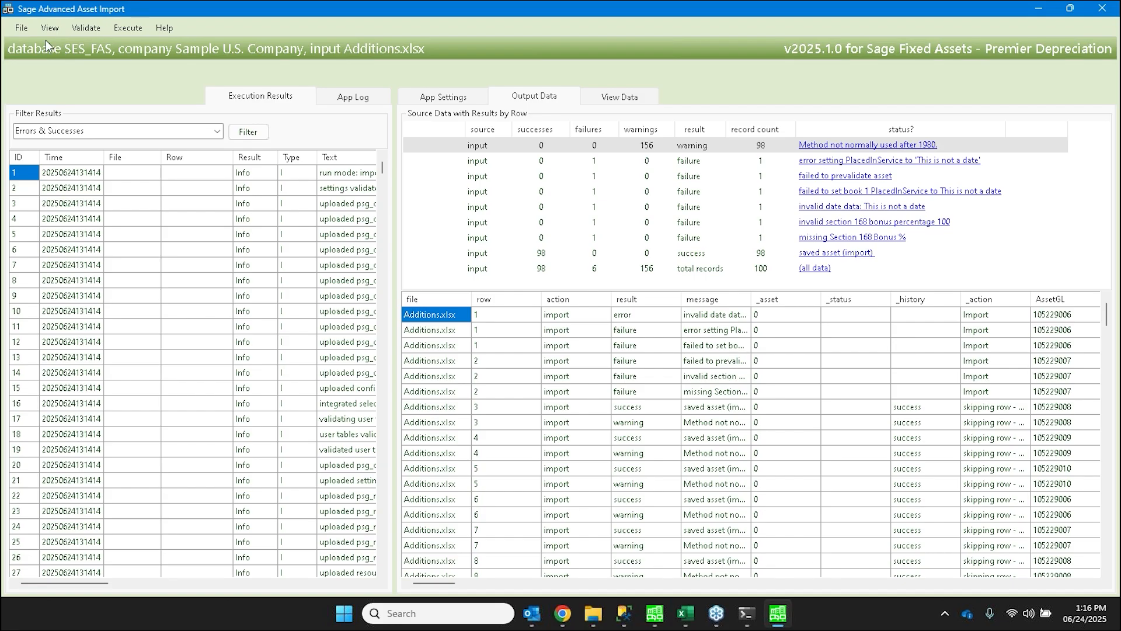
pyautogui.click(24, 29)
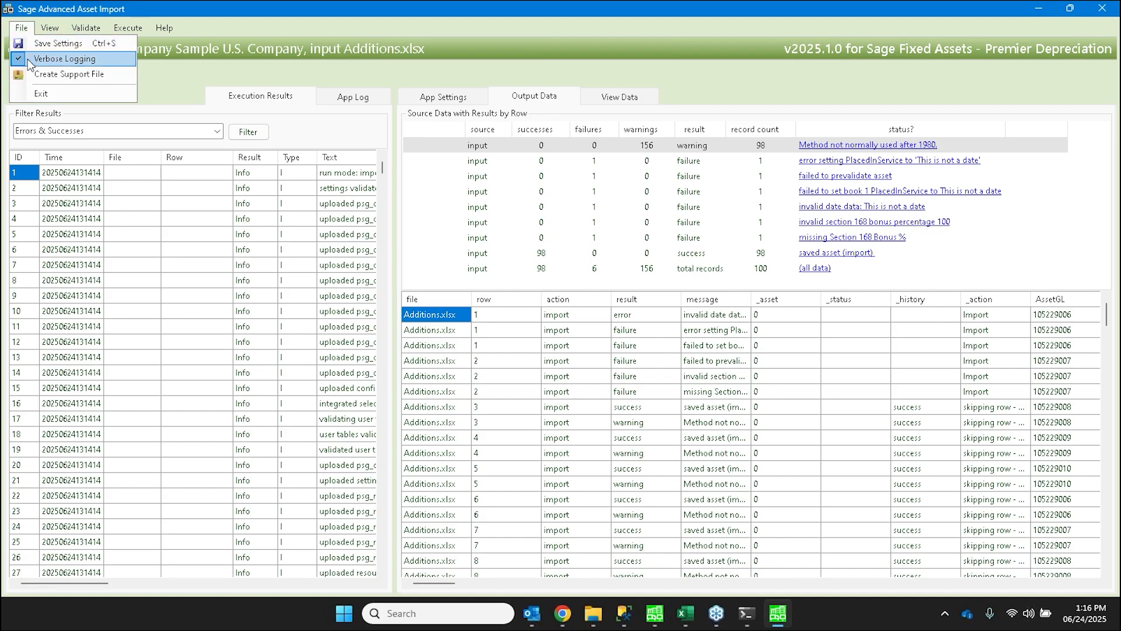
pyautogui.click(456, 96)
pyautogui.click(21, 27)
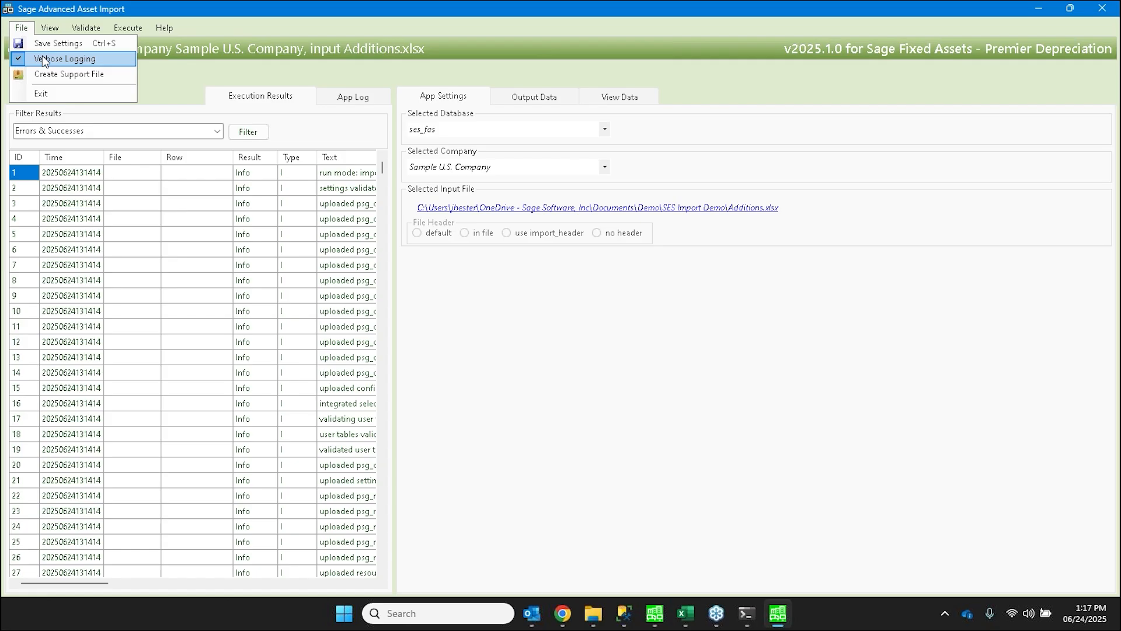
pyautogui.moveTo(46, 30)
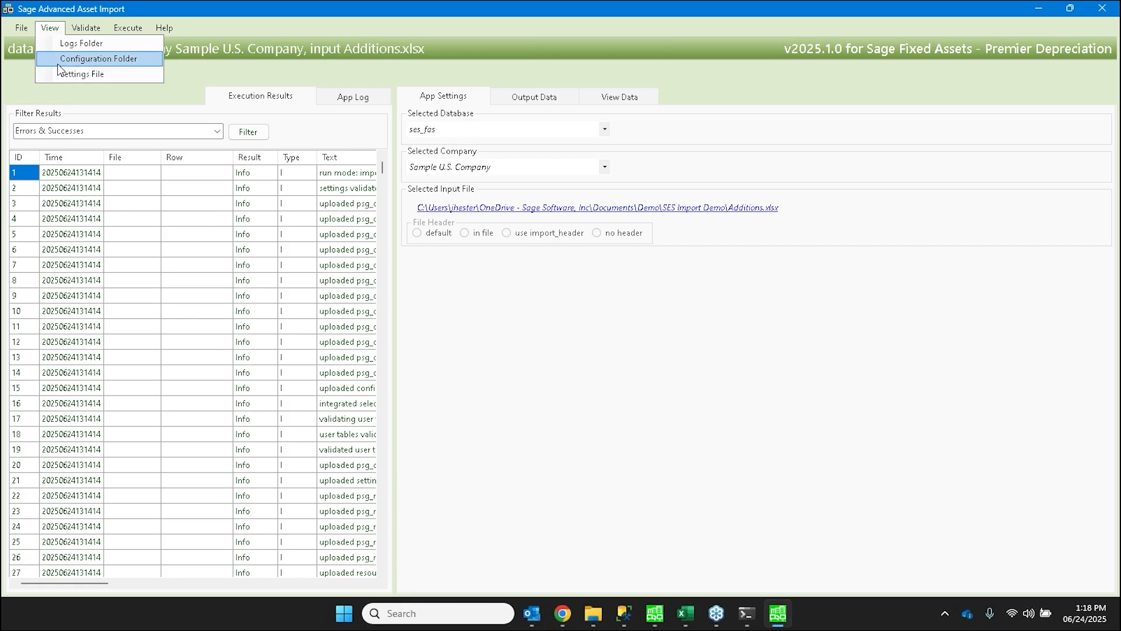
pyautogui.click(60, 62)
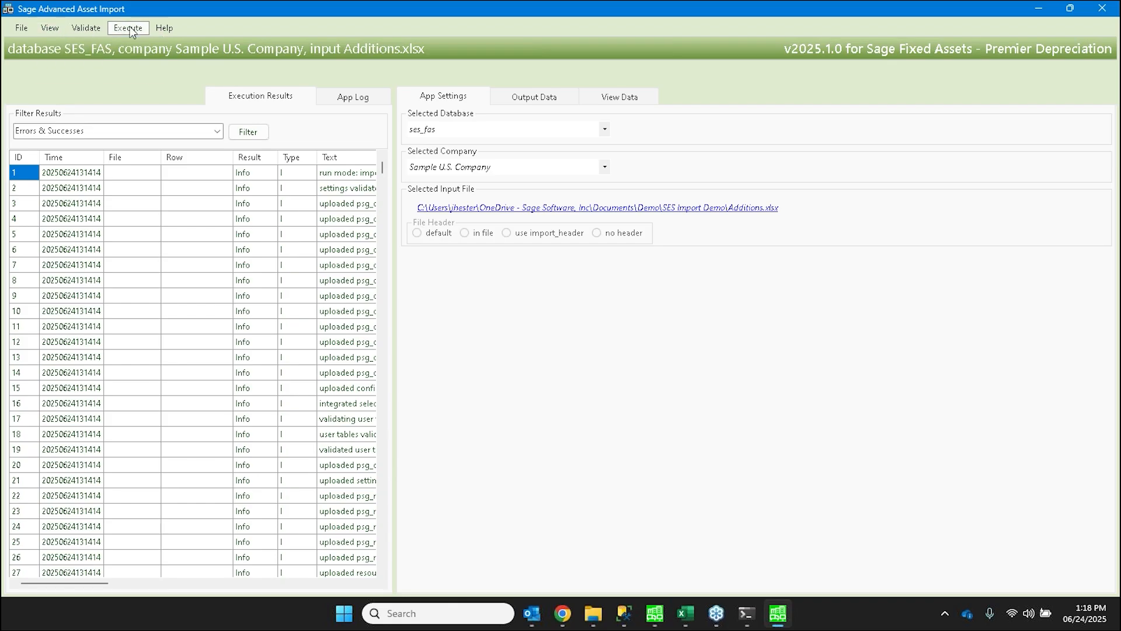
# - Open the import program's help PDF, read through its installation and configuration.xlsx setup sections, and minimize the document
pyautogui.click(167, 27)
pyautogui.scroll(-10, 623, 282)
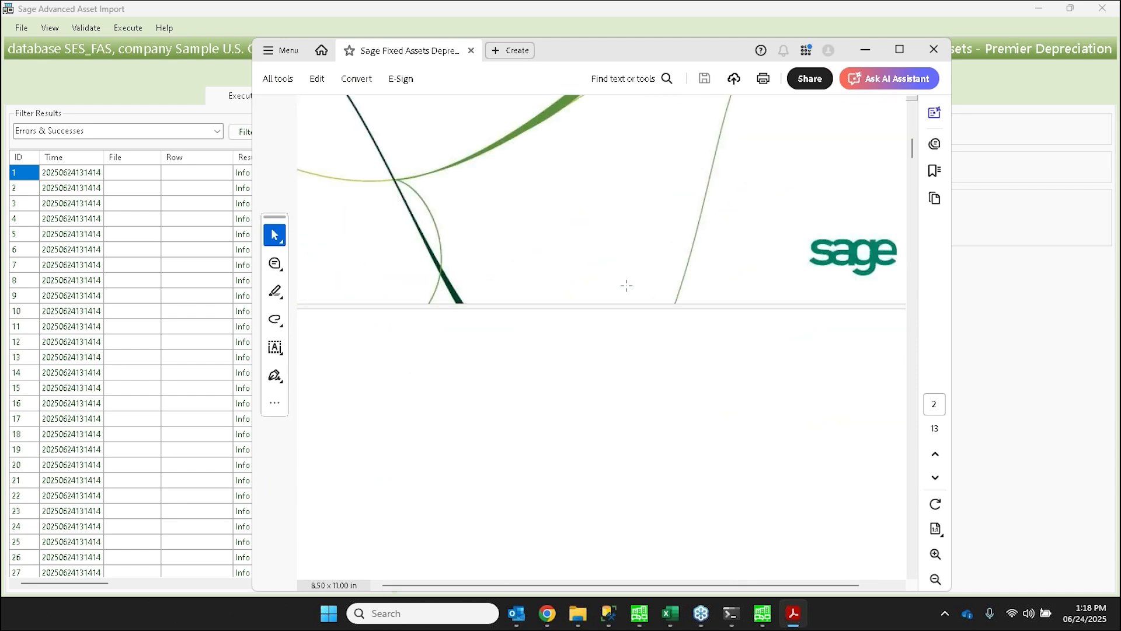
pyautogui.scroll(-10, 626, 285)
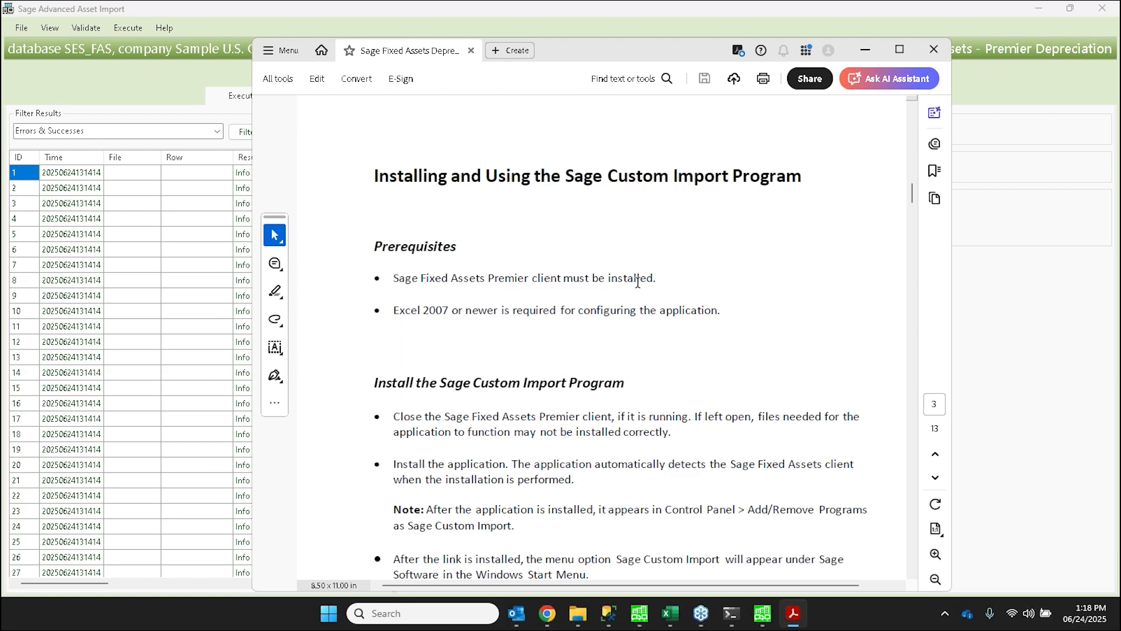
pyautogui.scroll(-1, 638, 283)
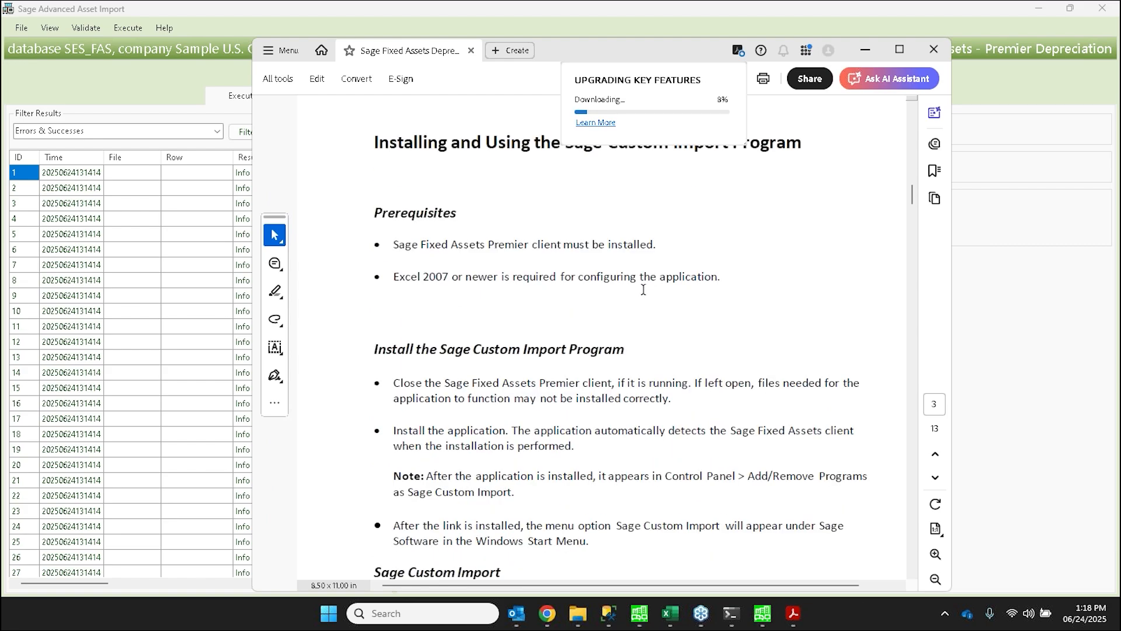
pyautogui.scroll(-4, 643, 290)
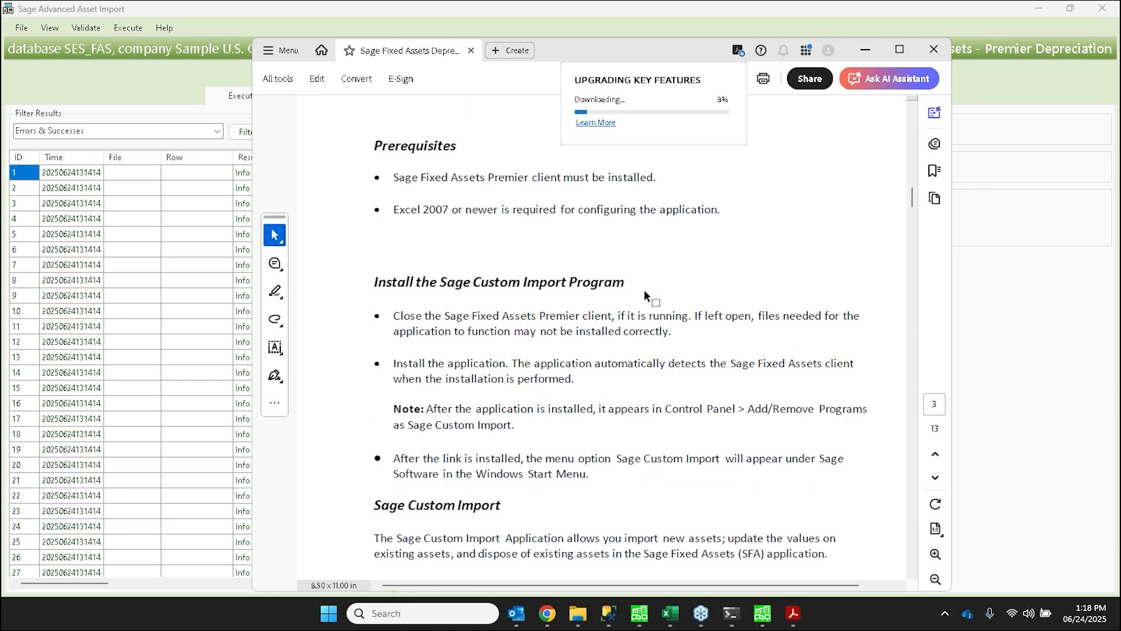
pyautogui.scroll(-19, 646, 296)
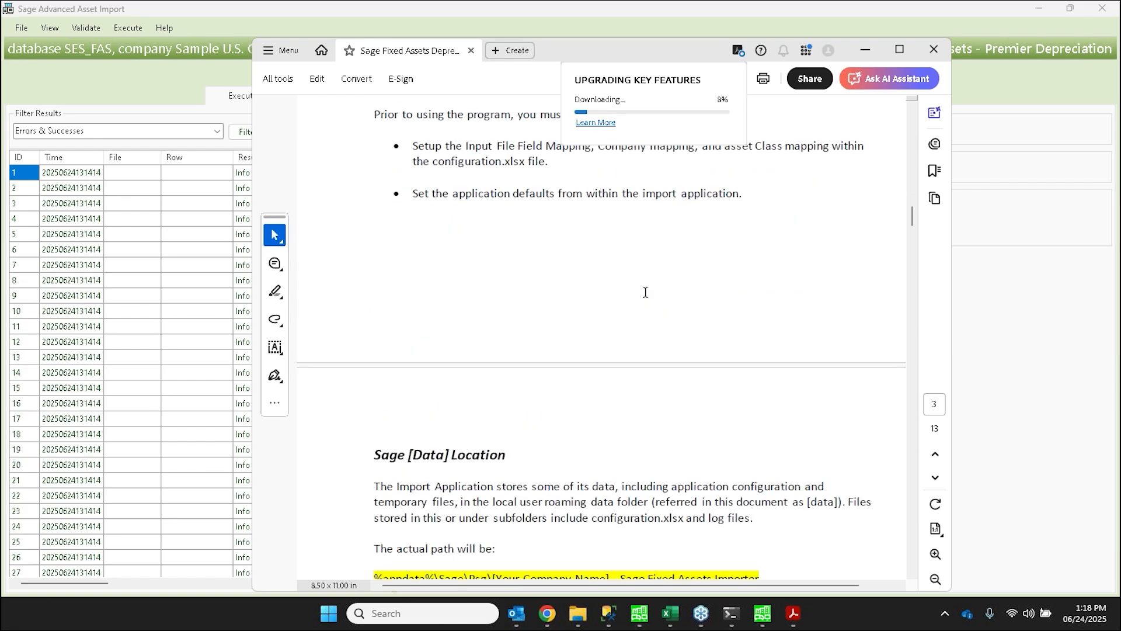
pyautogui.scroll(-11, 645, 292)
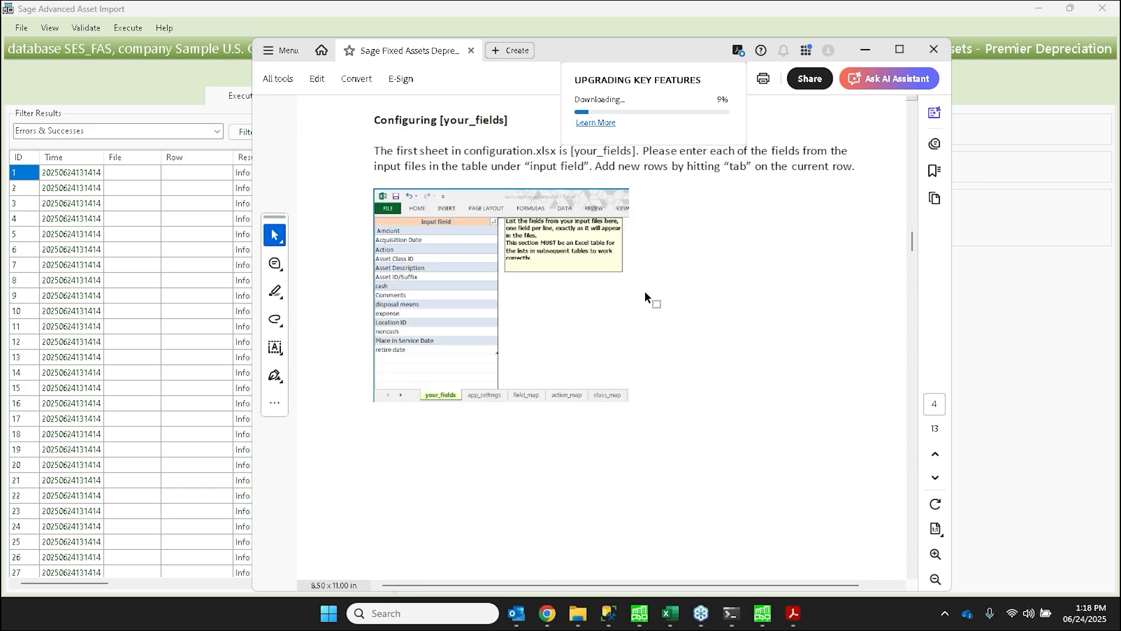
pyautogui.click(493, 307)
pyautogui.scroll(-7, 492, 307)
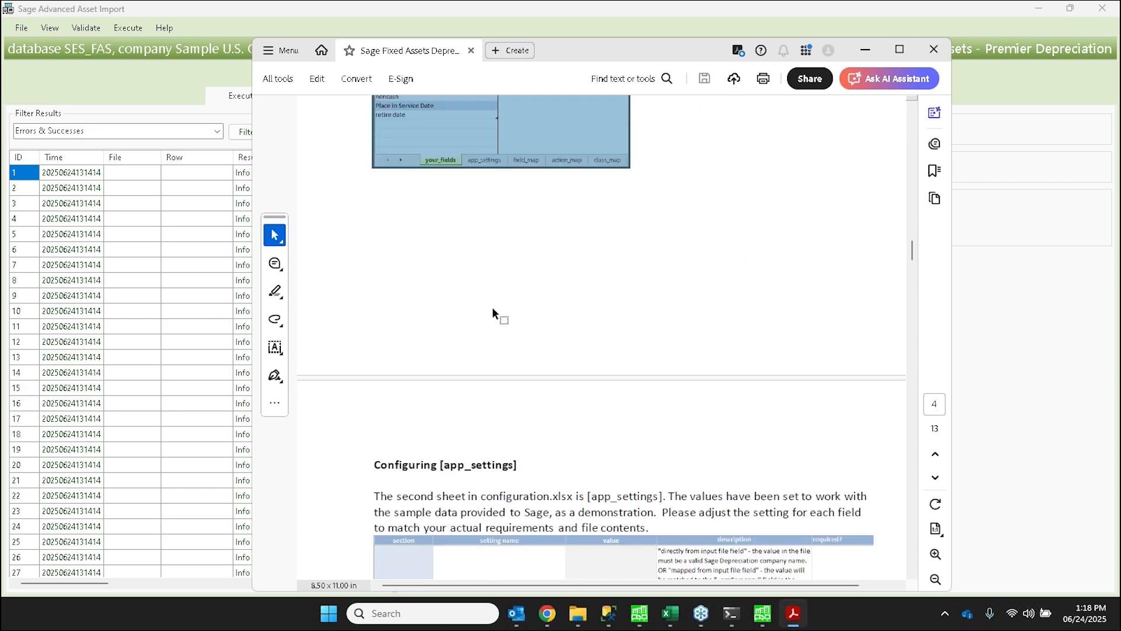
pyautogui.scroll(-5, 493, 307)
pyautogui.scroll(-4, 492, 307)
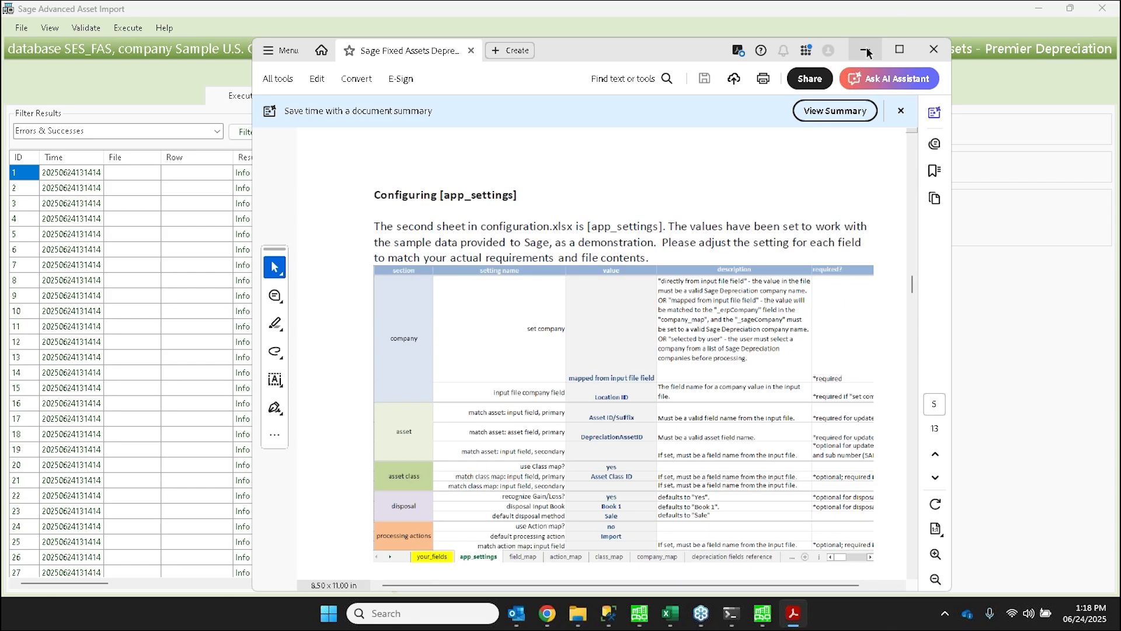
pyautogui.click(866, 52)
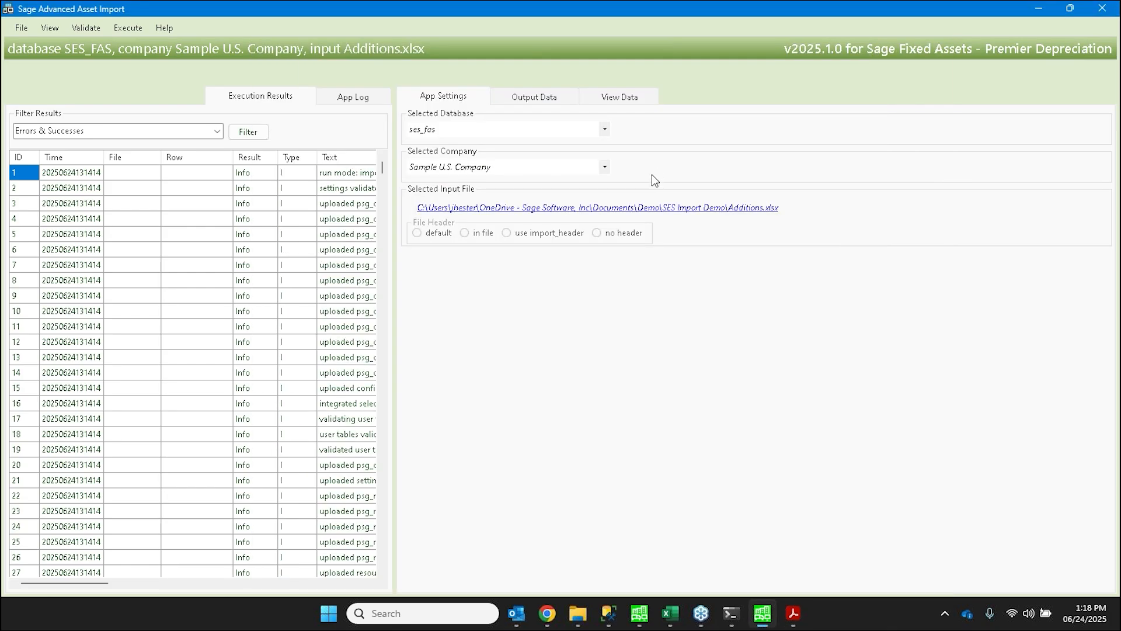
# - Switch to configuration.xlsx in Excel and examine the field_map sheet and the custom joins statement on the app_settings sheet
pyautogui.moveTo(672, 622)
pyautogui.click(127, 27)
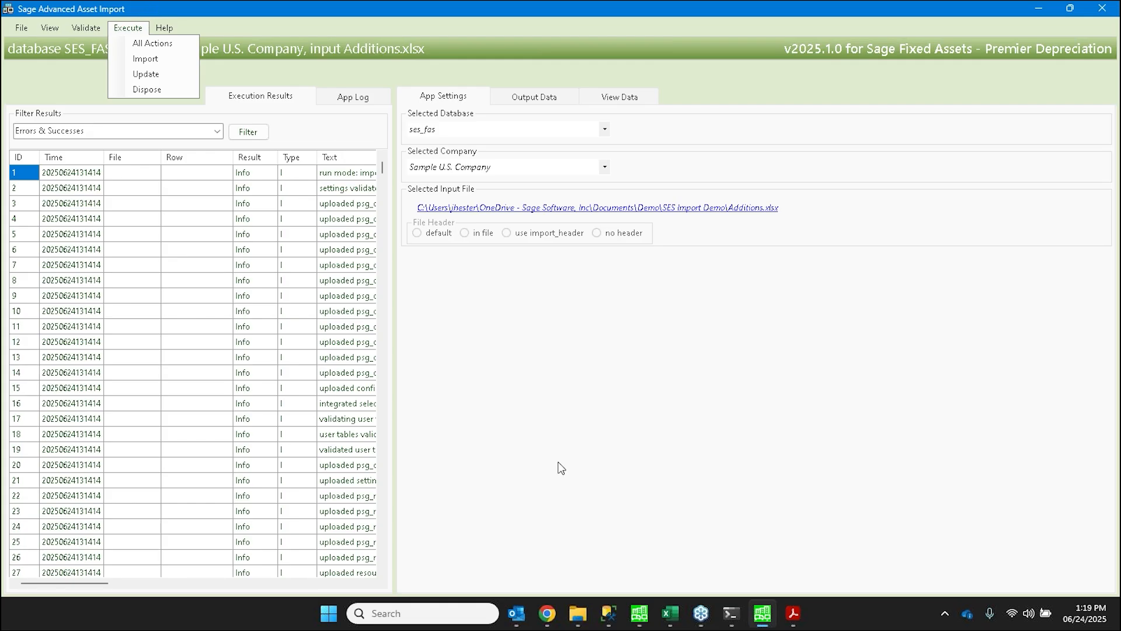
pyautogui.moveTo(670, 613)
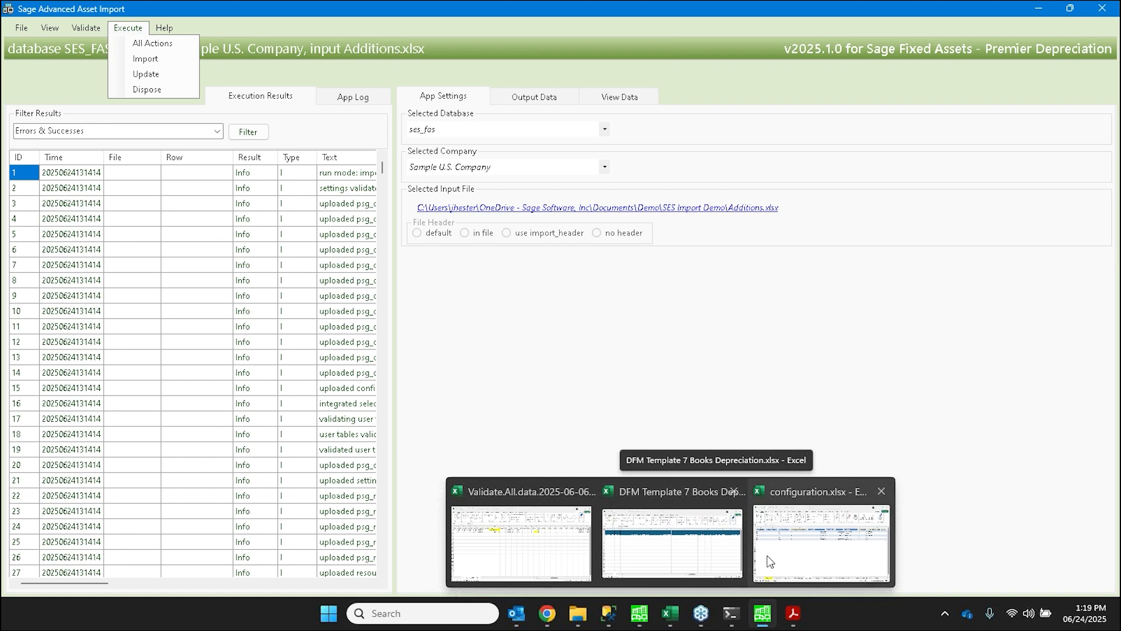
pyautogui.click(820, 543)
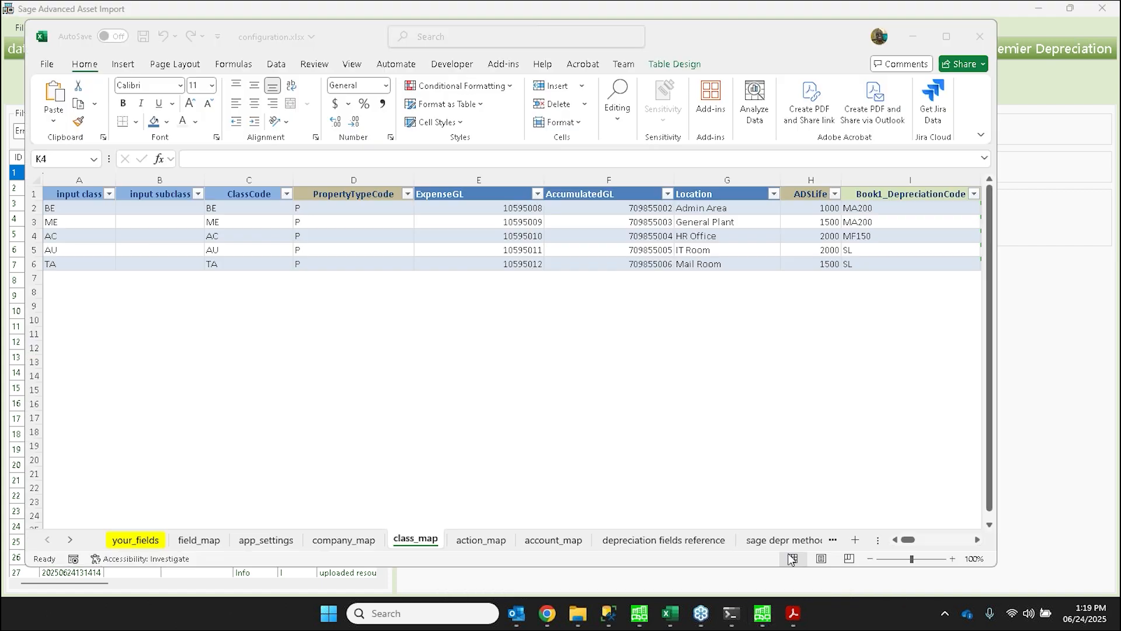
pyautogui.click(201, 540)
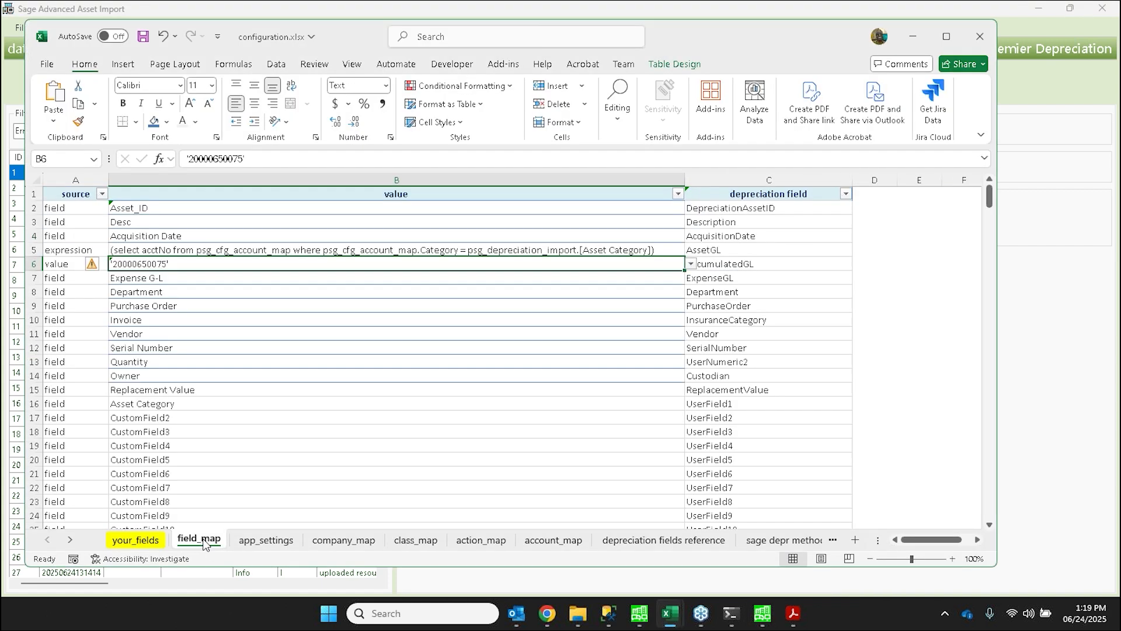
pyautogui.click(262, 541)
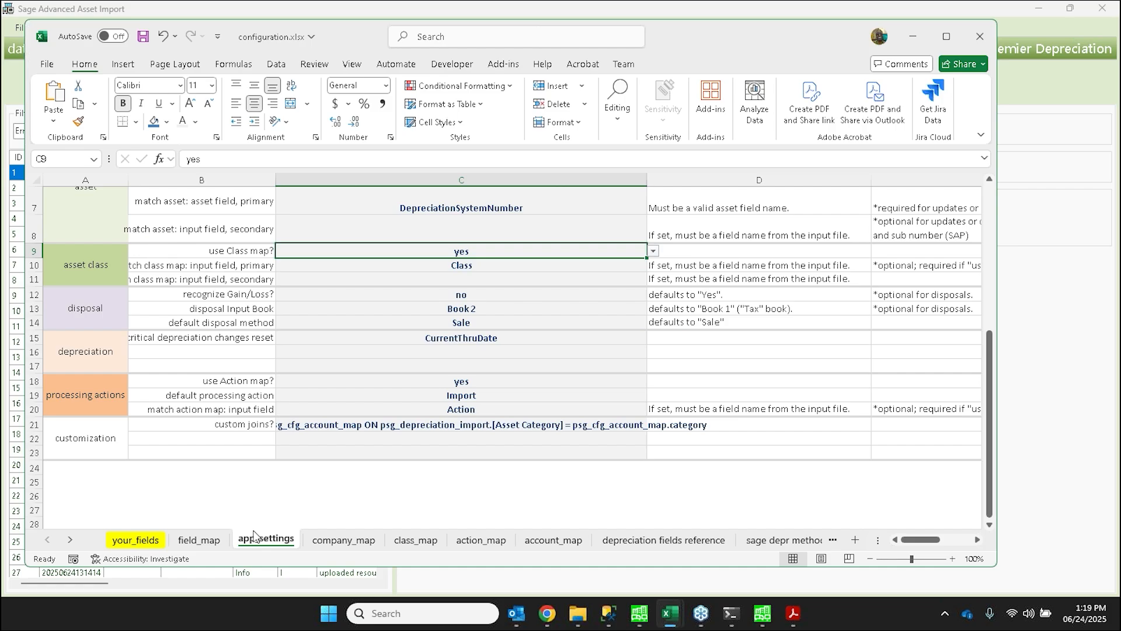
pyautogui.click(297, 426)
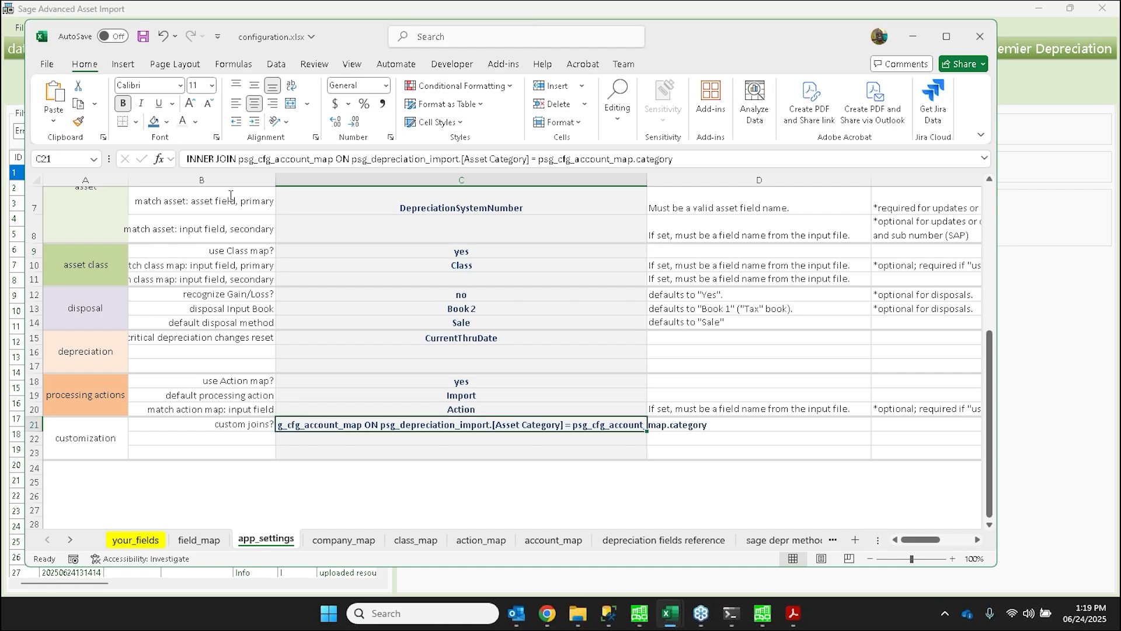
pyautogui.moveTo(189, 159); pyautogui.dragTo(656, 158)
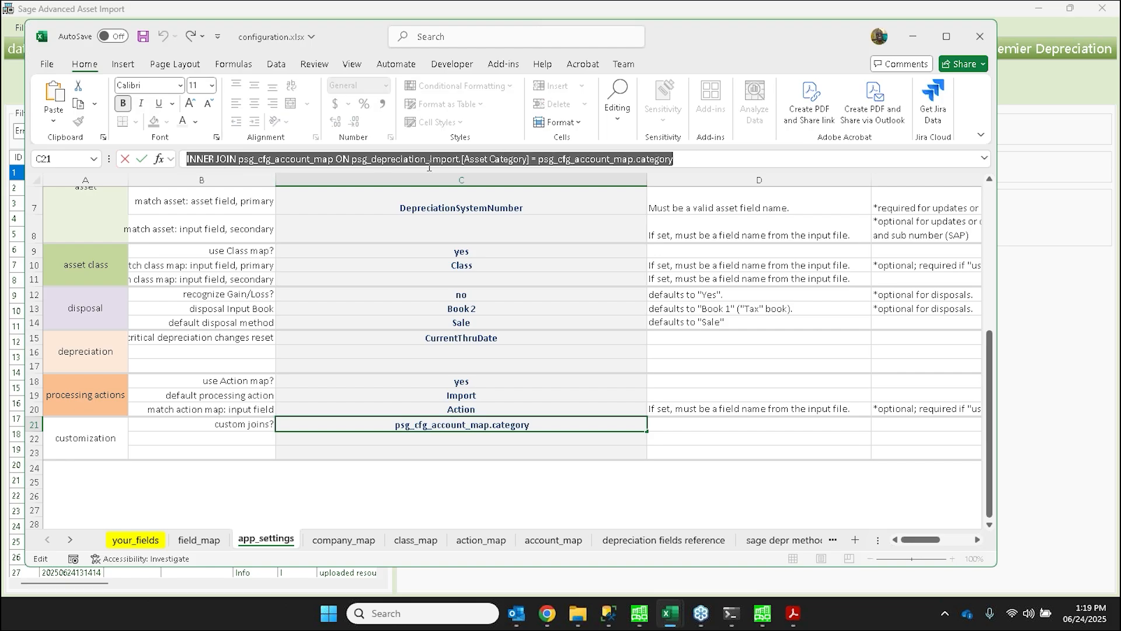
# - Show the your_fields sheet of configuration.xlsx and look through its whole list of input fields
pyautogui.click(152, 542)
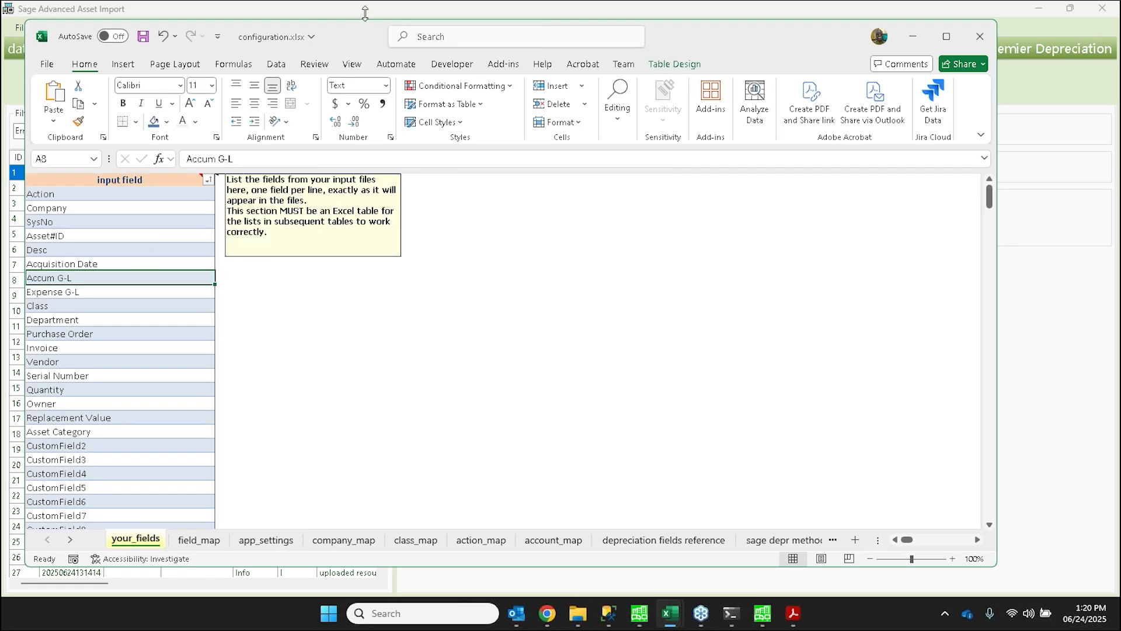
pyautogui.moveTo(368, 31); pyautogui.dragTo(368, 20)
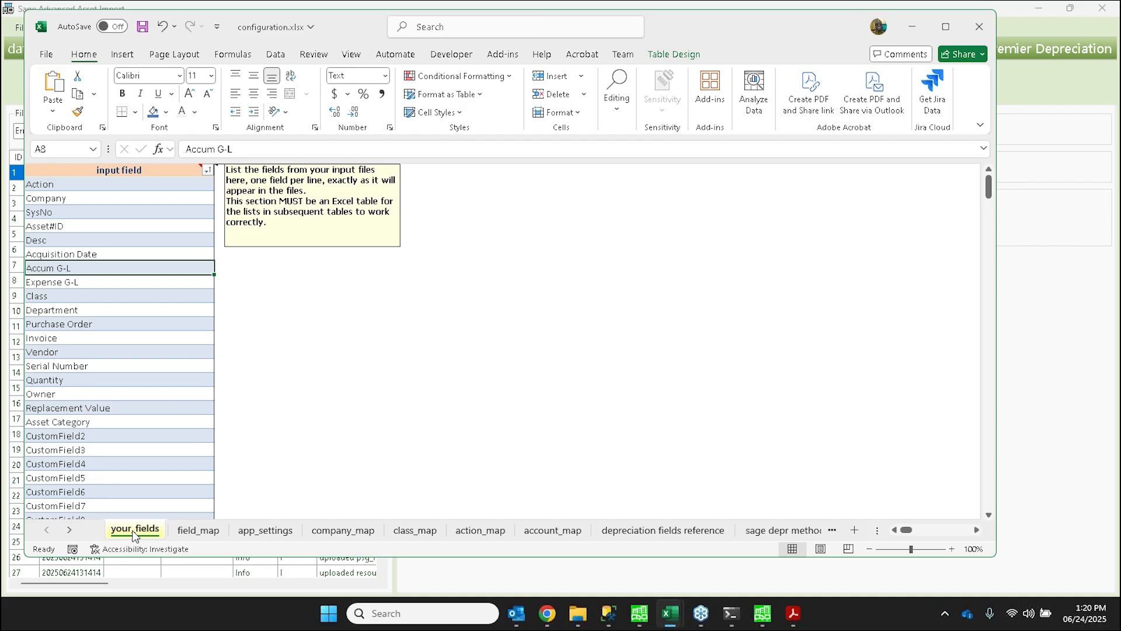
pyautogui.moveTo(120, 186); pyautogui.dragTo(151, 495)
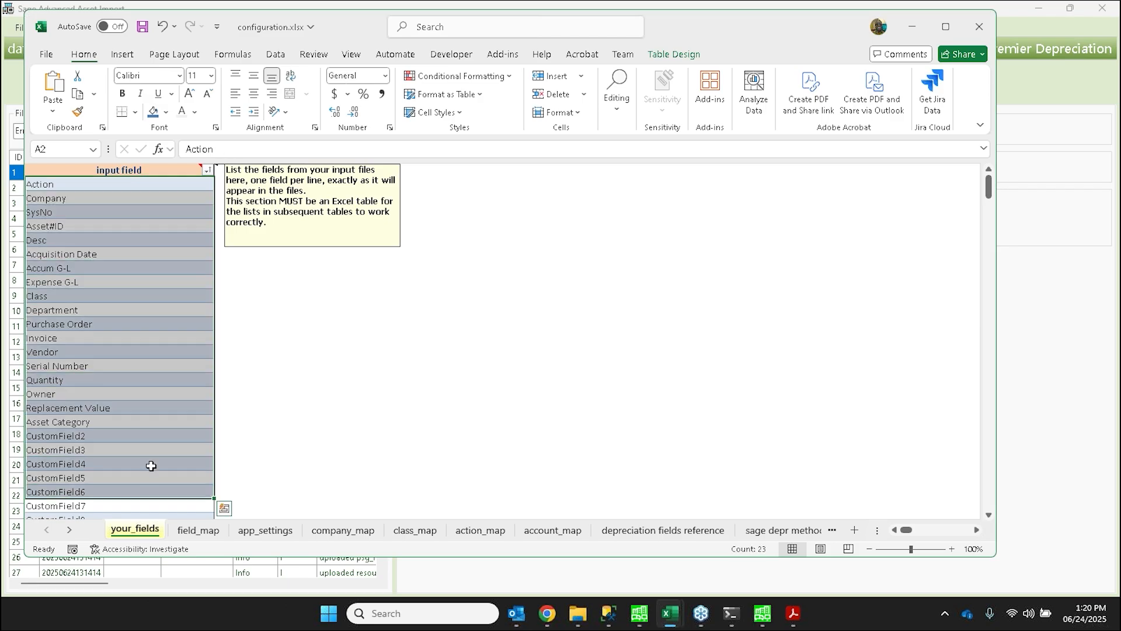
pyautogui.click(150, 461)
pyautogui.click(151, 462)
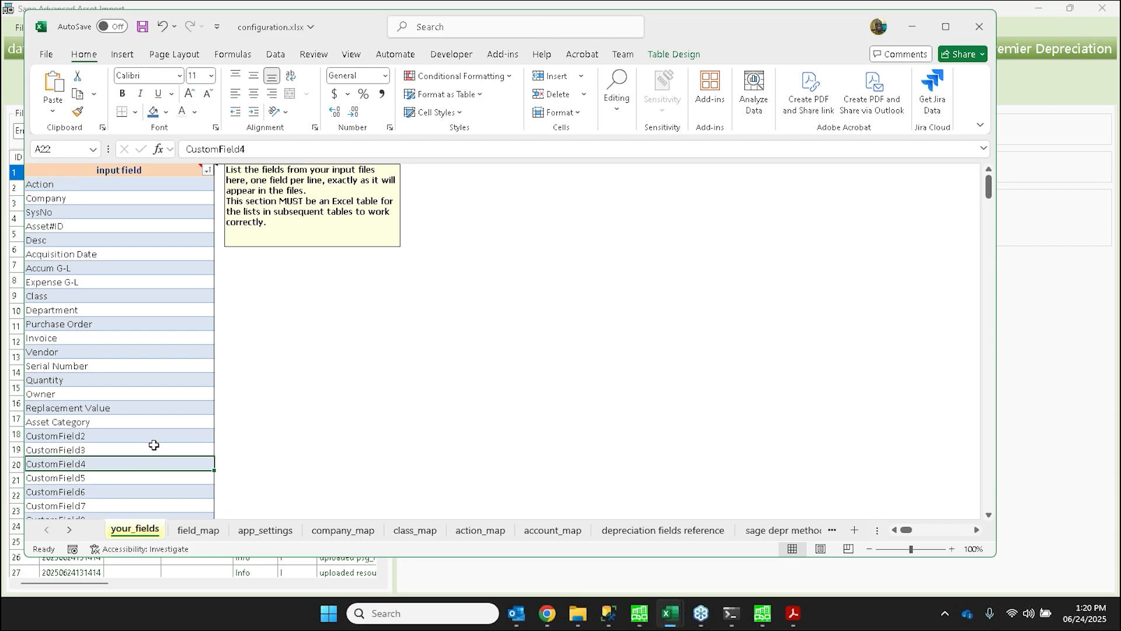
pyautogui.scroll(-20, 154, 445)
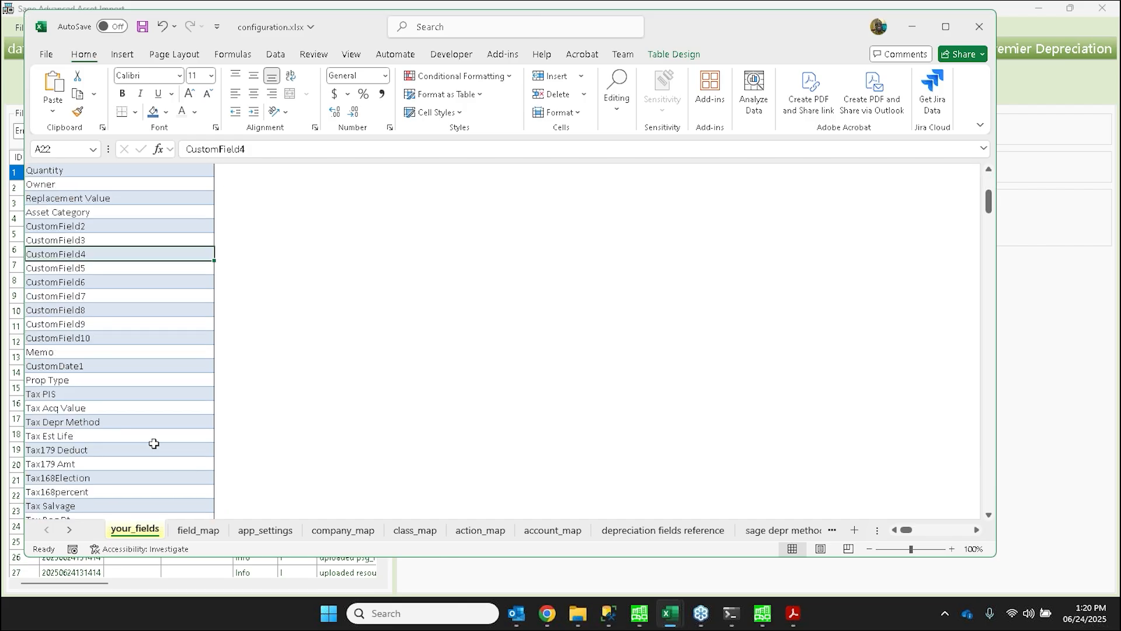
pyautogui.scroll(-20, 154, 442)
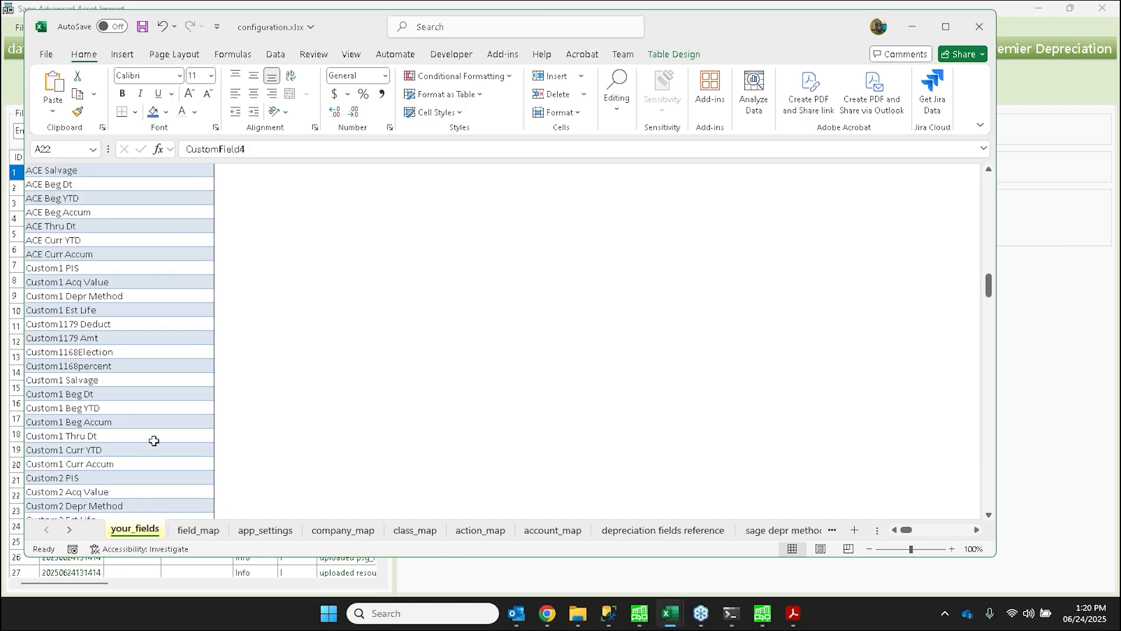
pyautogui.scroll(-20, 154, 436)
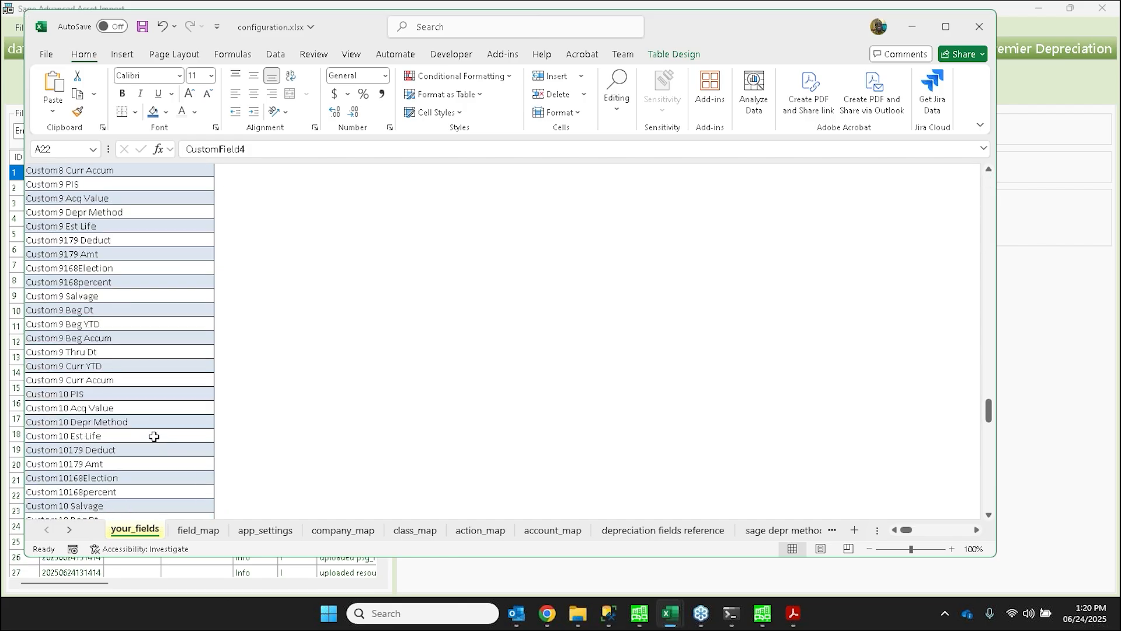
pyautogui.scroll(-8, 153, 438)
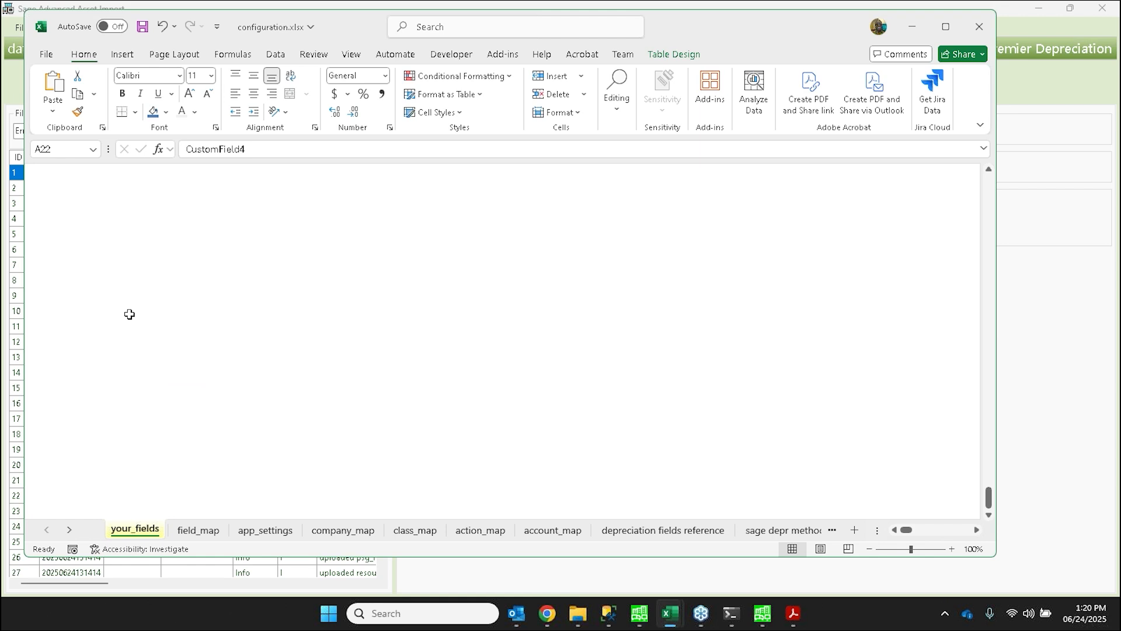
# - Examine the end of the input field list on the your_fields sheet and the blank rows below Dispose Expense of Sale
pyautogui.scroll(6, 127, 313)
pyautogui.click(132, 338)
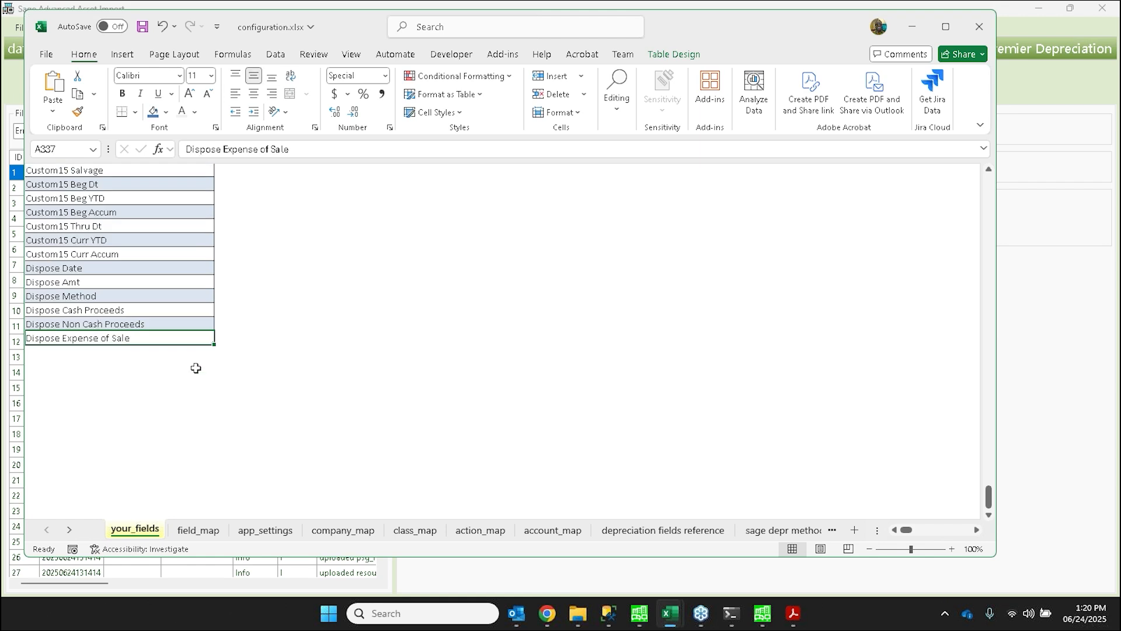
pyautogui.press('Down')
pyautogui.press('Down')
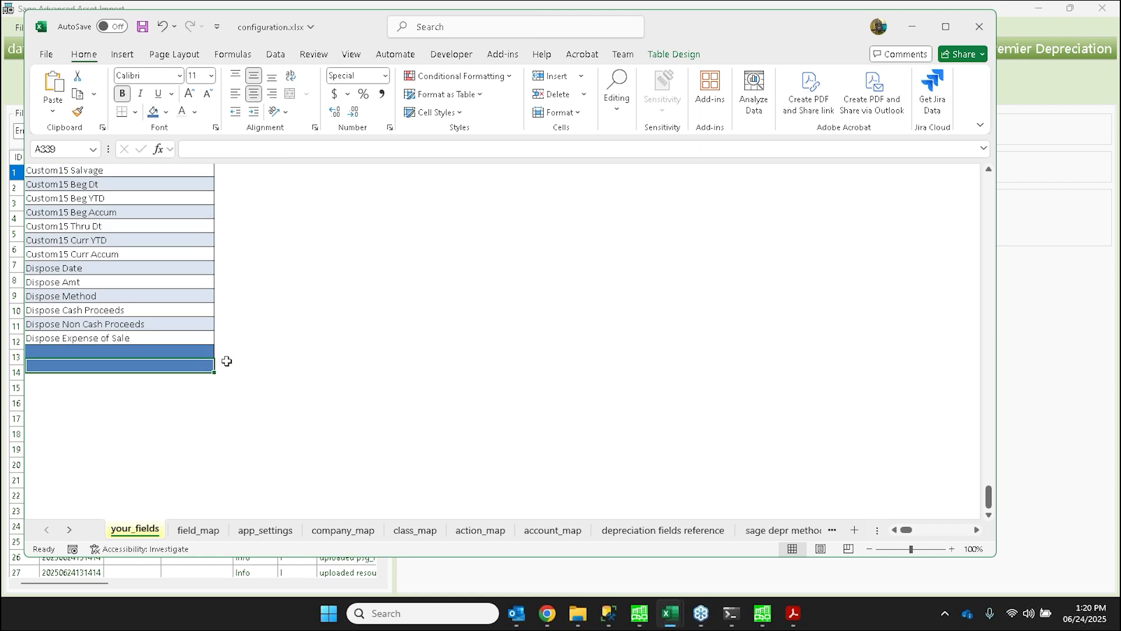
pyautogui.click(185, 354)
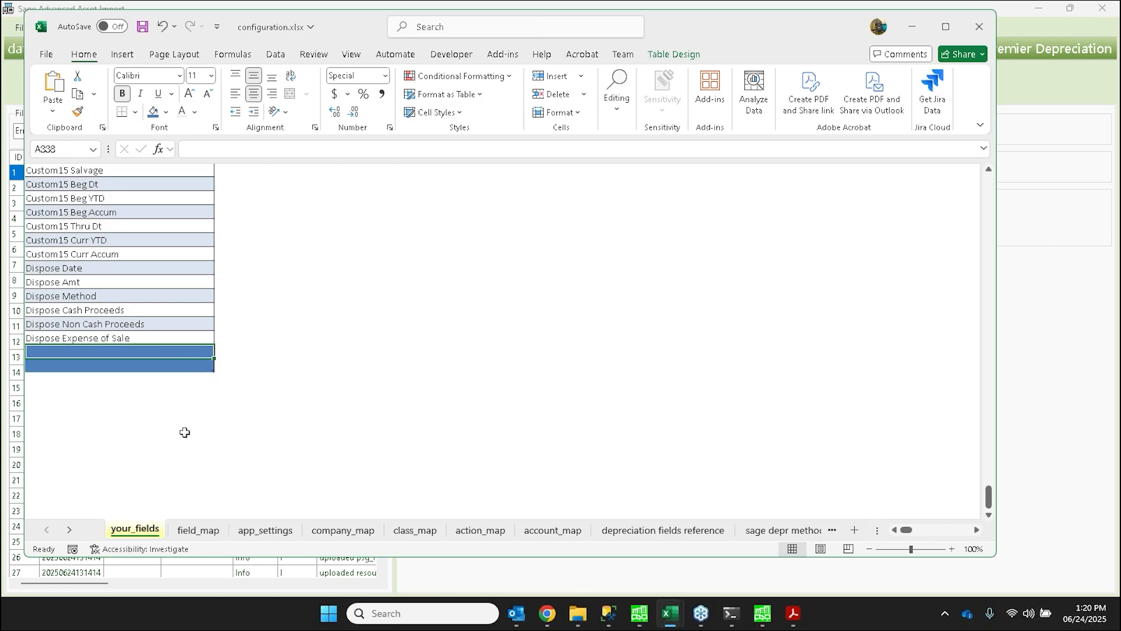
pyautogui.scroll(5, 185, 432)
# - Switch to DFM Template 7 Books Depreciation.xlsx and widen all its columns equally so the headers fit on one line
pyautogui.moveTo(678, 616)
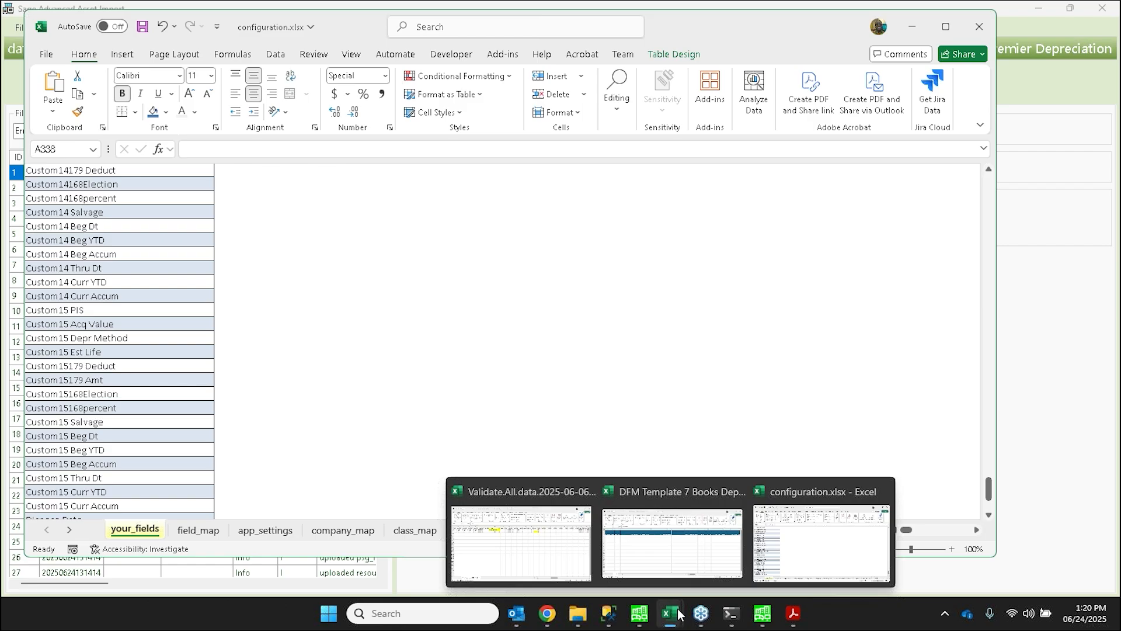
pyautogui.click(665, 558)
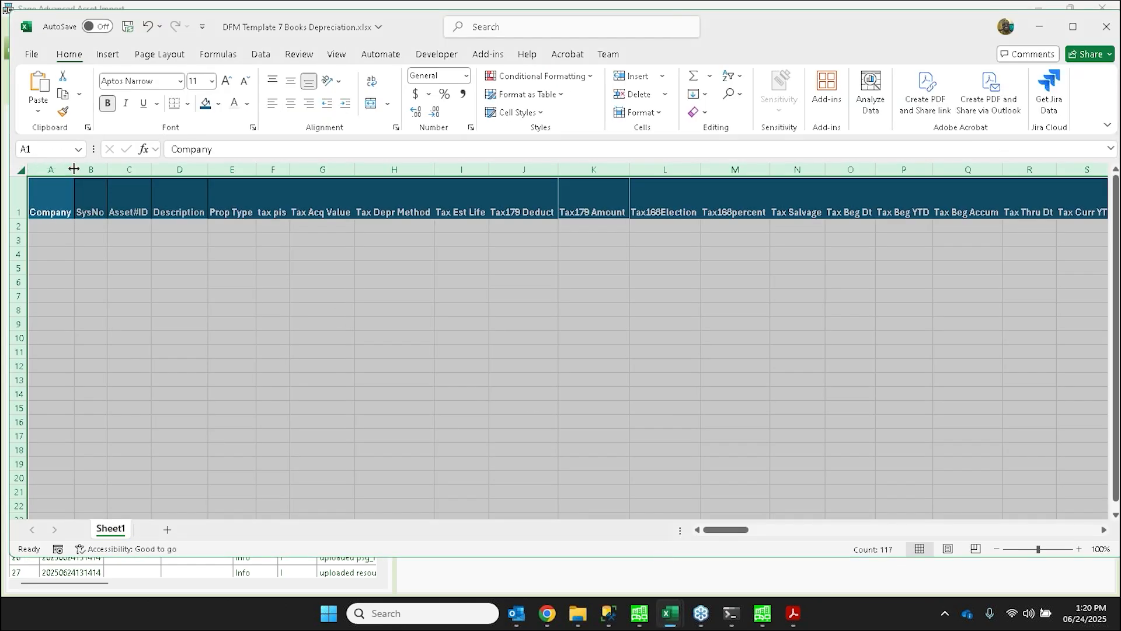
pyautogui.moveTo(74, 169); pyautogui.dragTo(83, 169)
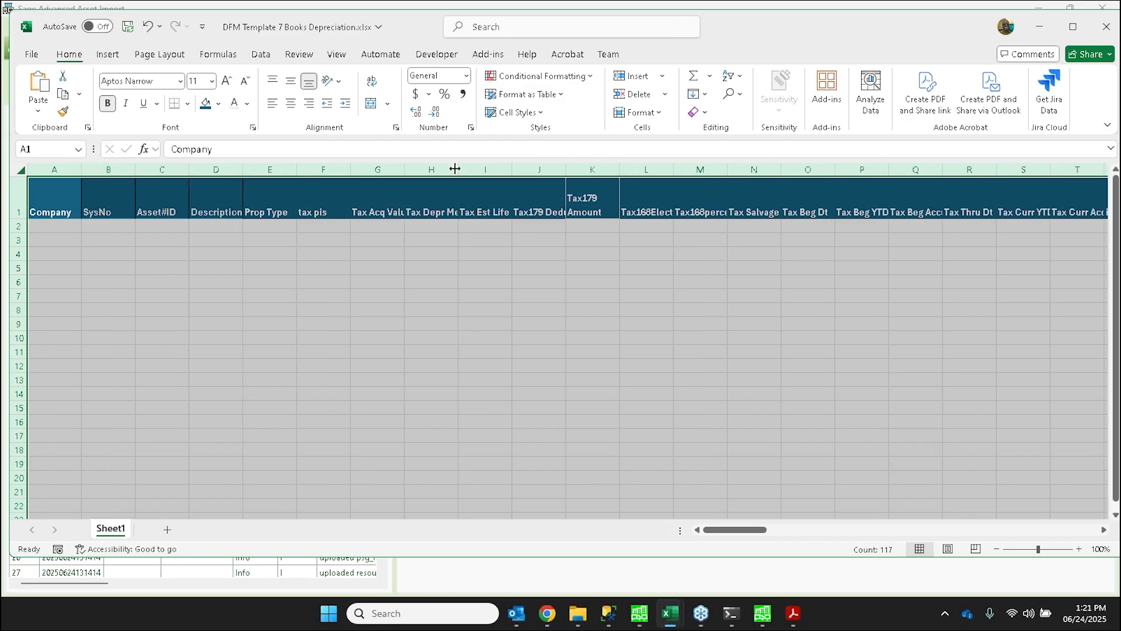
pyautogui.moveTo(458, 168); pyautogui.dragTo(497, 167)
pyautogui.click(495, 279)
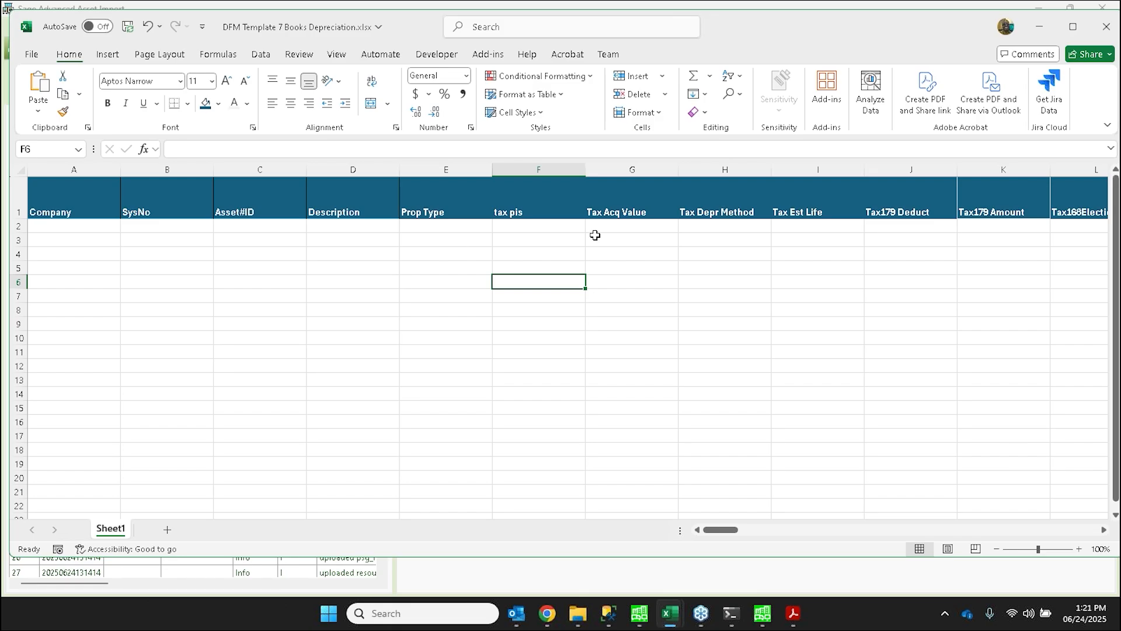
# - Return to configuration.xlsx and examine how the field_map sheet pairs input values such as Desc with depreciation fields
pyautogui.moveTo(678, 612)
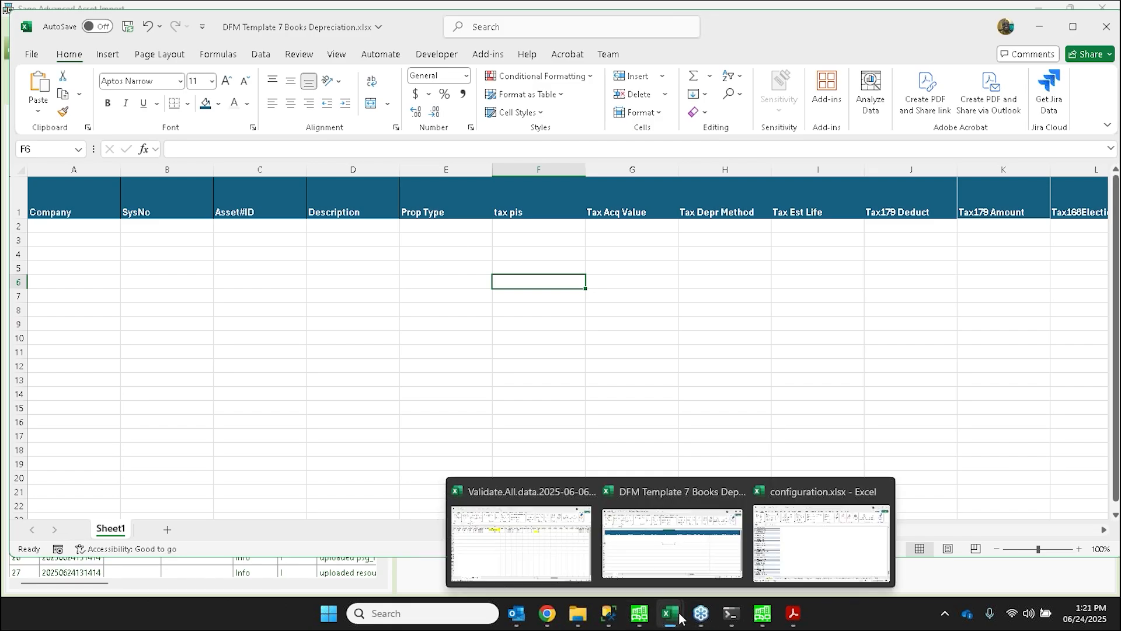
pyautogui.click(816, 555)
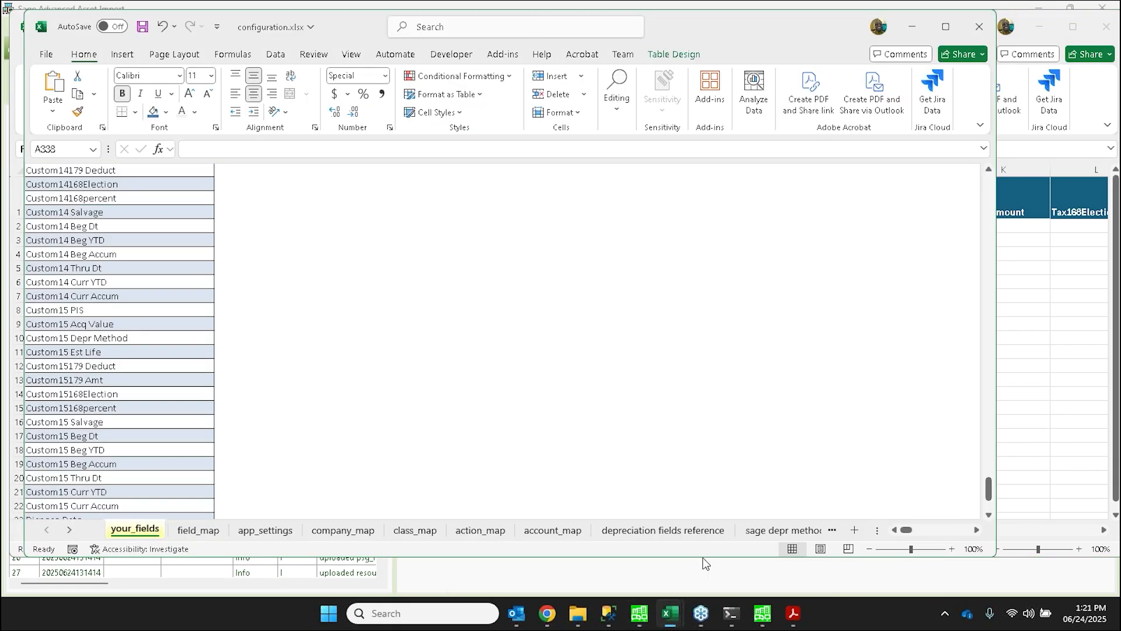
pyautogui.scroll(16, 131, 436)
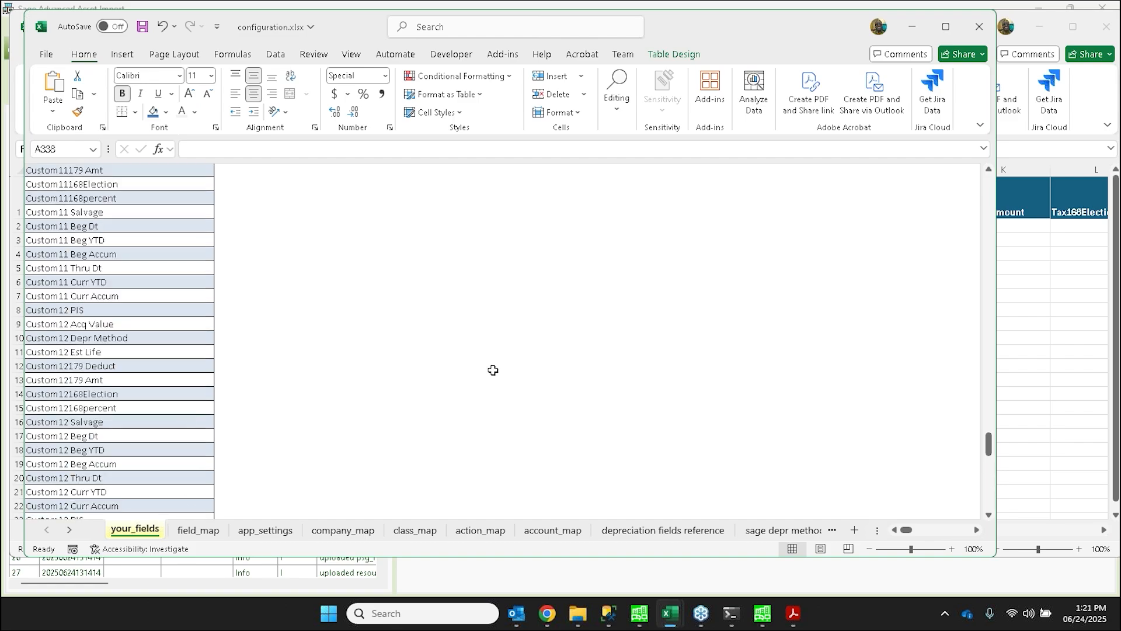
pyautogui.click(198, 531)
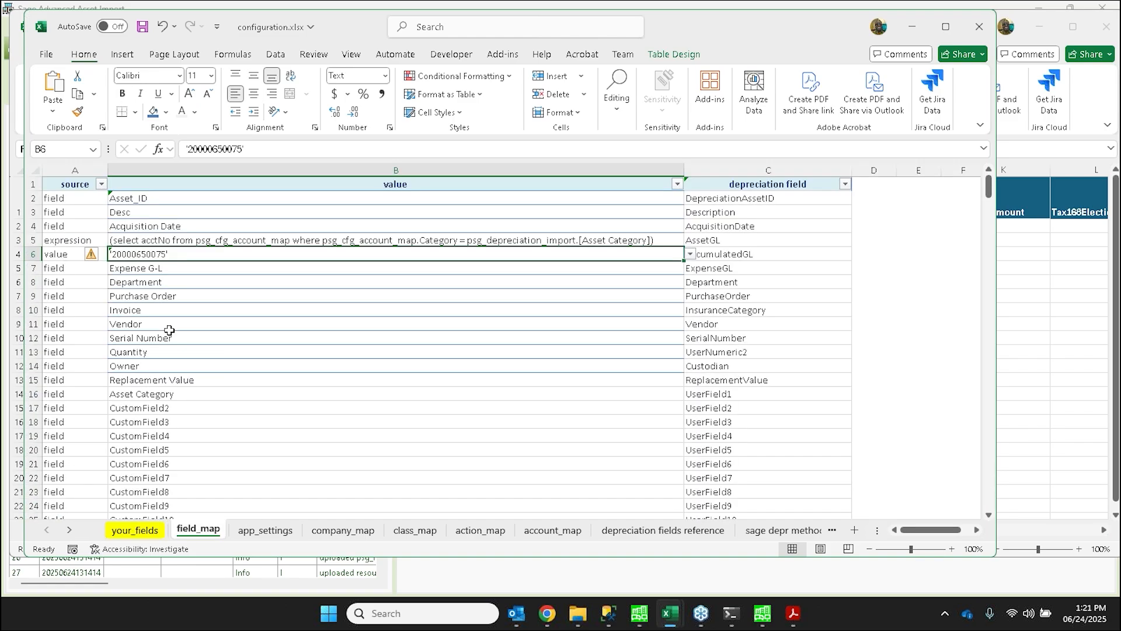
pyautogui.click(165, 305)
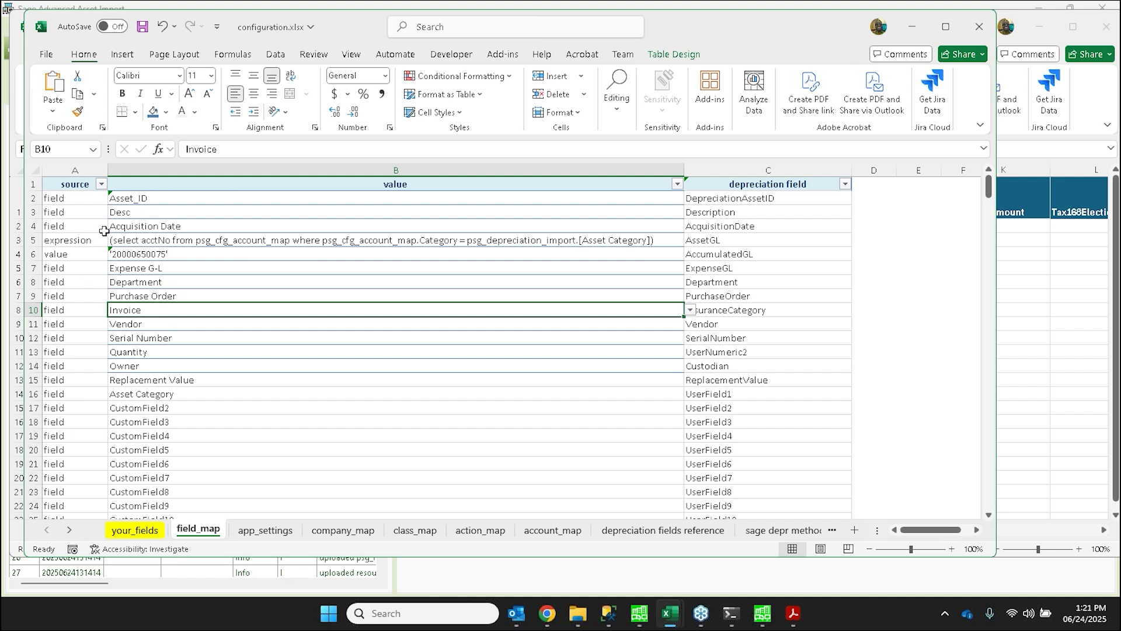
pyautogui.click(133, 212)
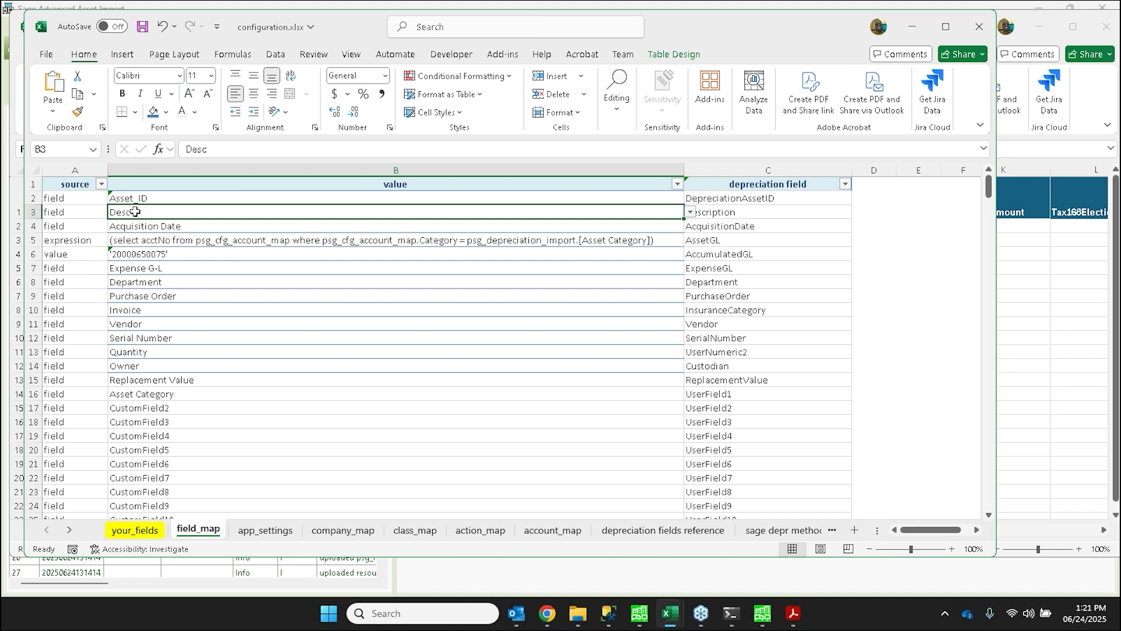
pyautogui.click(713, 211)
pyautogui.moveTo(713, 211); pyautogui.dragTo(613, 213)
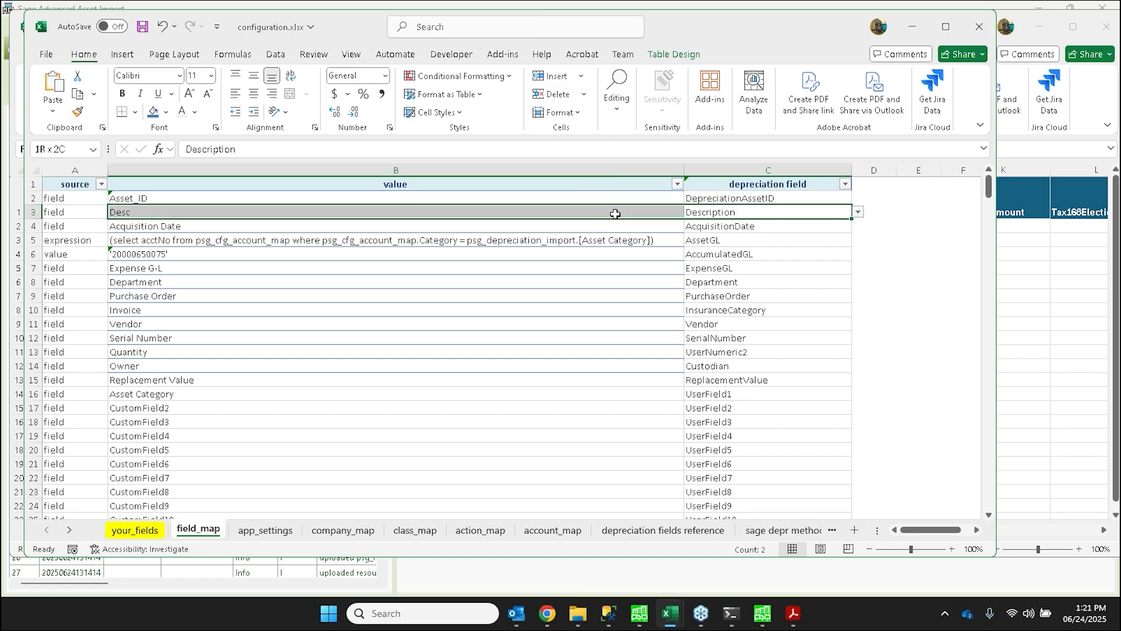
pyautogui.click(342, 239)
pyautogui.moveTo(323, 198); pyautogui.dragTo(323, 314)
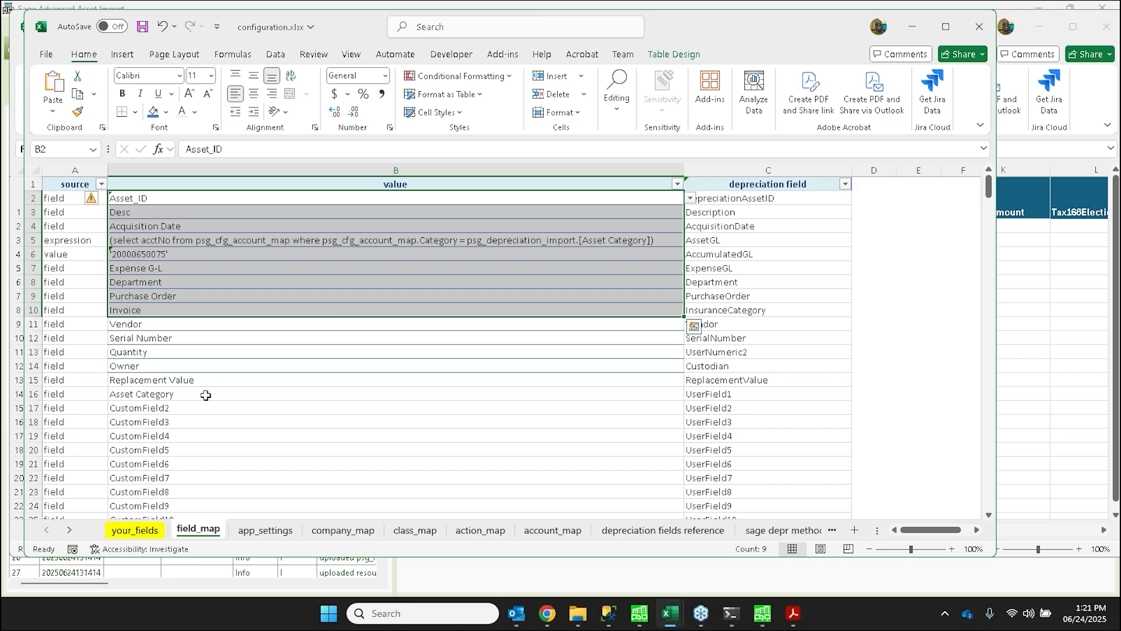
# - Inspect the selectable options for the UserField1 depreciation field and the CustomField3 value on field_map, keeping both entries
pyautogui.click(708, 394)
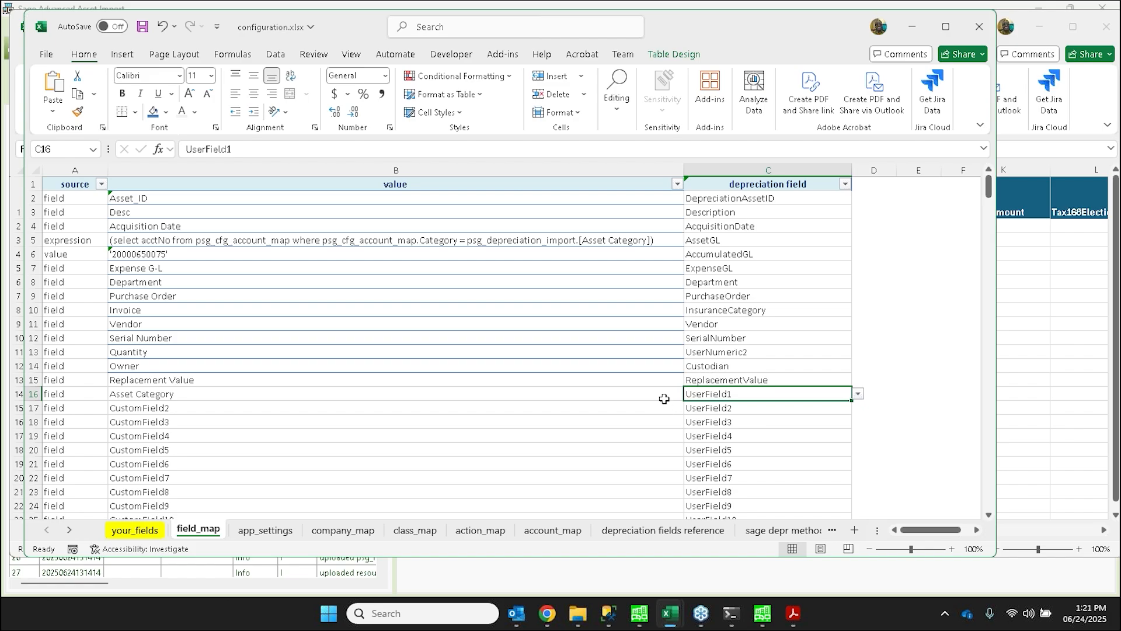
pyautogui.click(858, 394)
pyautogui.click(858, 394)
pyautogui.click(593, 421)
pyautogui.click(691, 424)
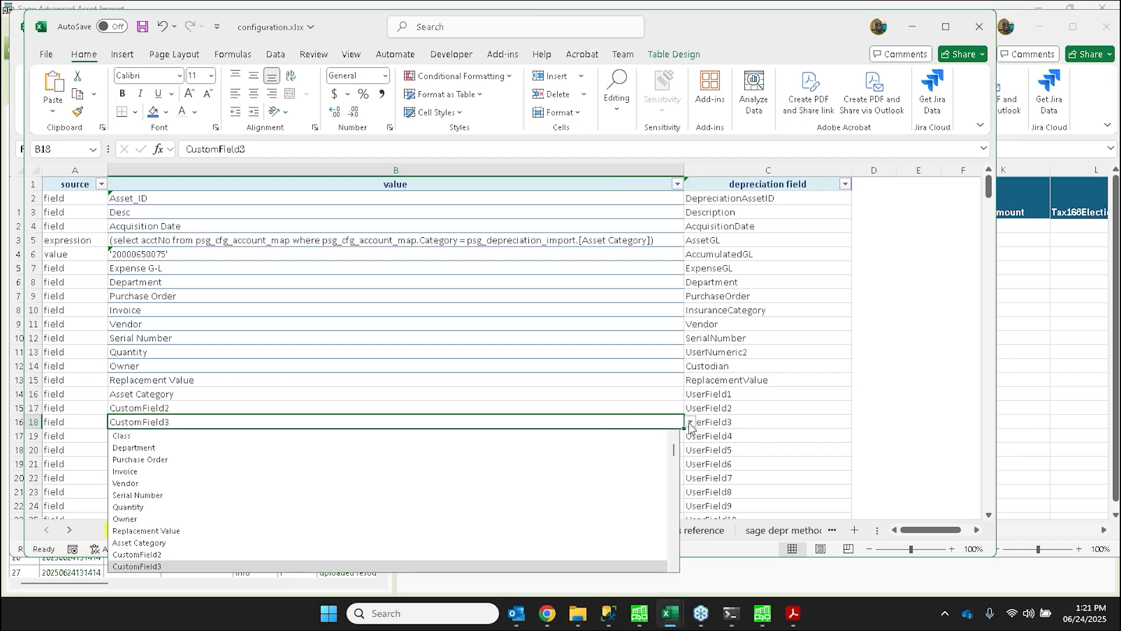
pyautogui.click(611, 423)
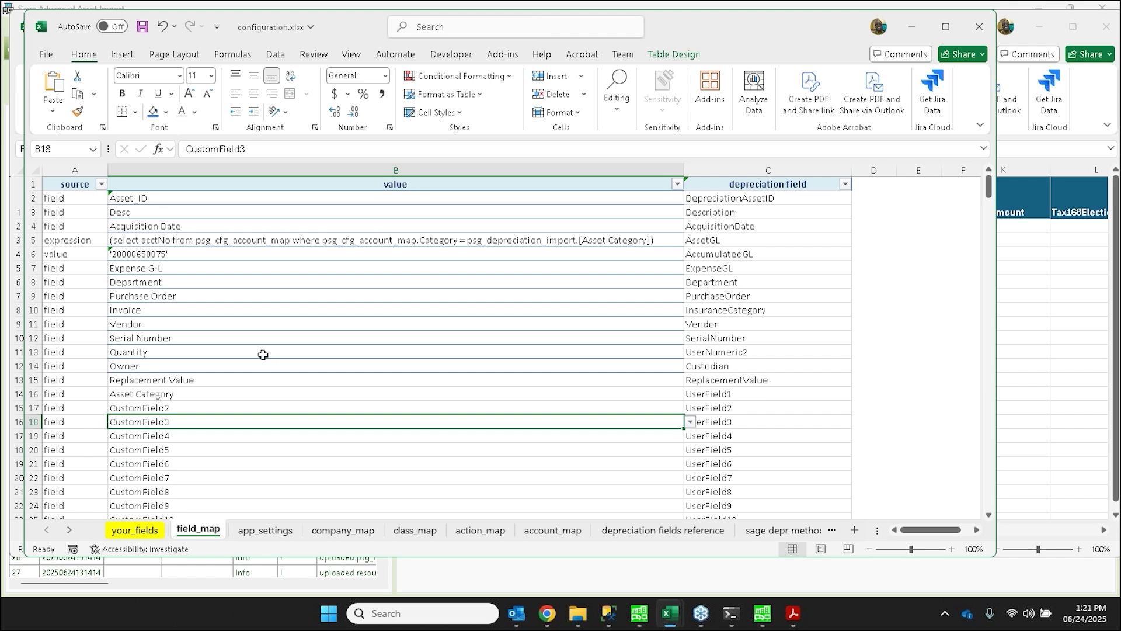
# - On the your_fields sheet, enter NewField1 below Dispose Expense of Sale and fill the series down one row to NewField2
pyautogui.click(147, 530)
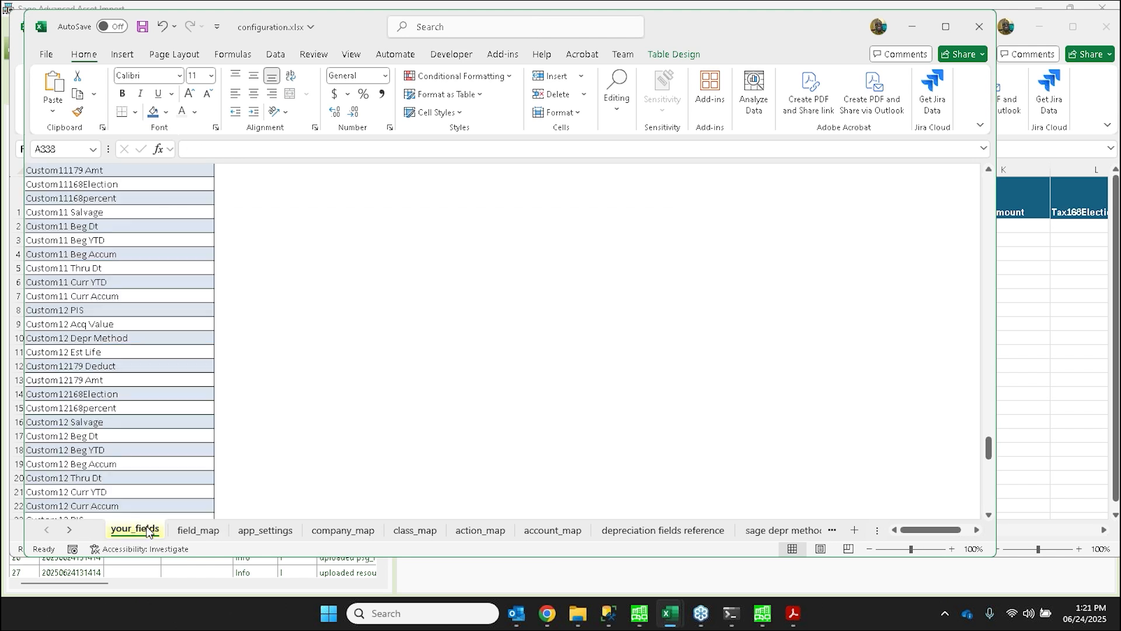
pyautogui.scroll(-20, 148, 423)
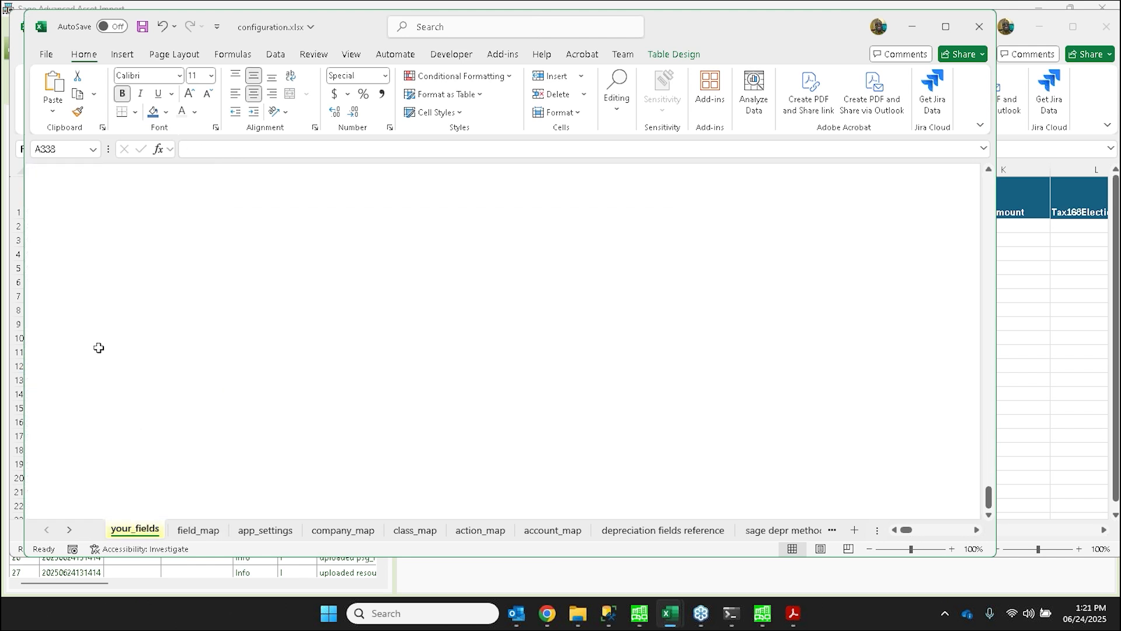
pyautogui.scroll(4, 98, 347)
pyautogui.doubleClick(76, 270)
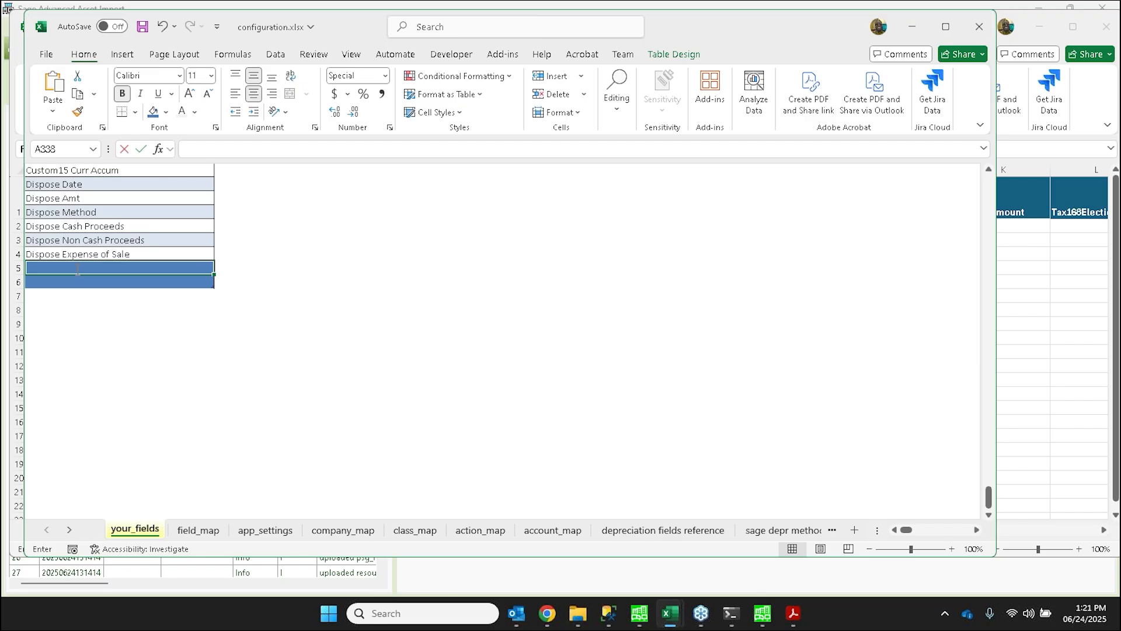
pyautogui.write('Ne')
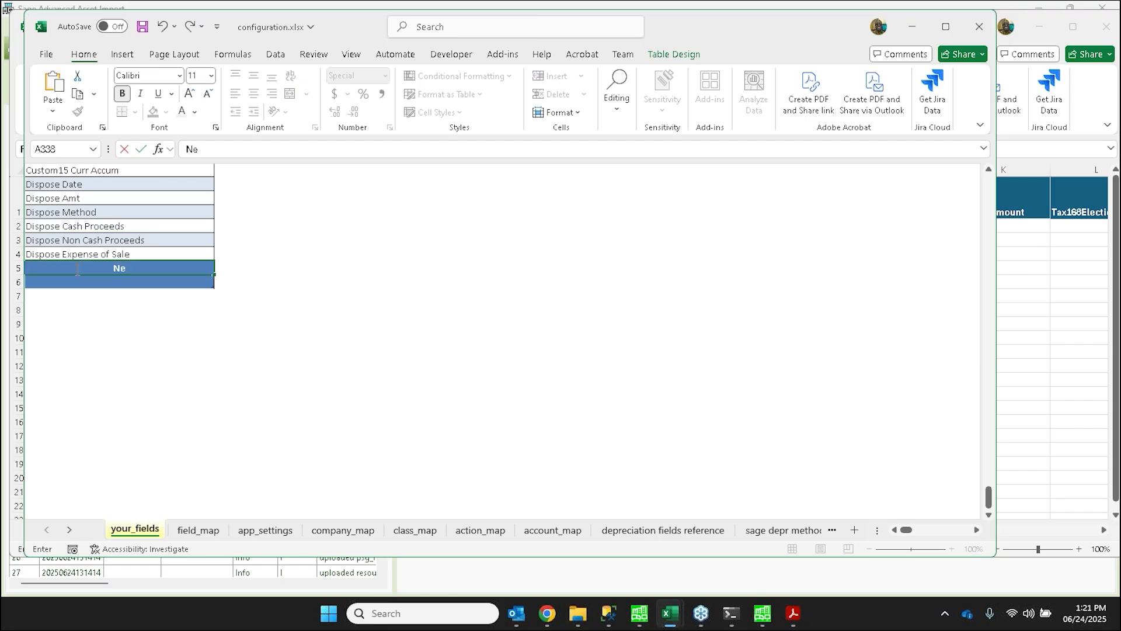
pyautogui.write('wField1')
pyautogui.hotkey('ctrl', 'Return')
pyautogui.moveTo(215, 275); pyautogui.dragTo(213, 285)
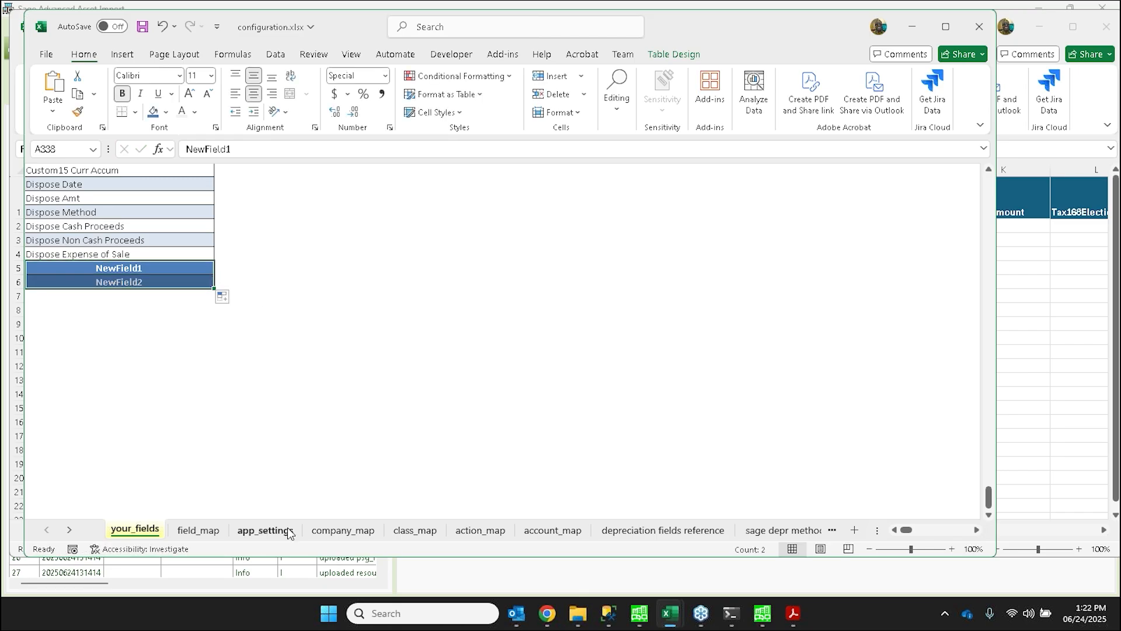
# - Look through the field_map sheet again and show the app_settings sheet
pyautogui.click(194, 529)
pyautogui.scroll(-2, 237, 376)
pyautogui.scroll(2, 239, 371)
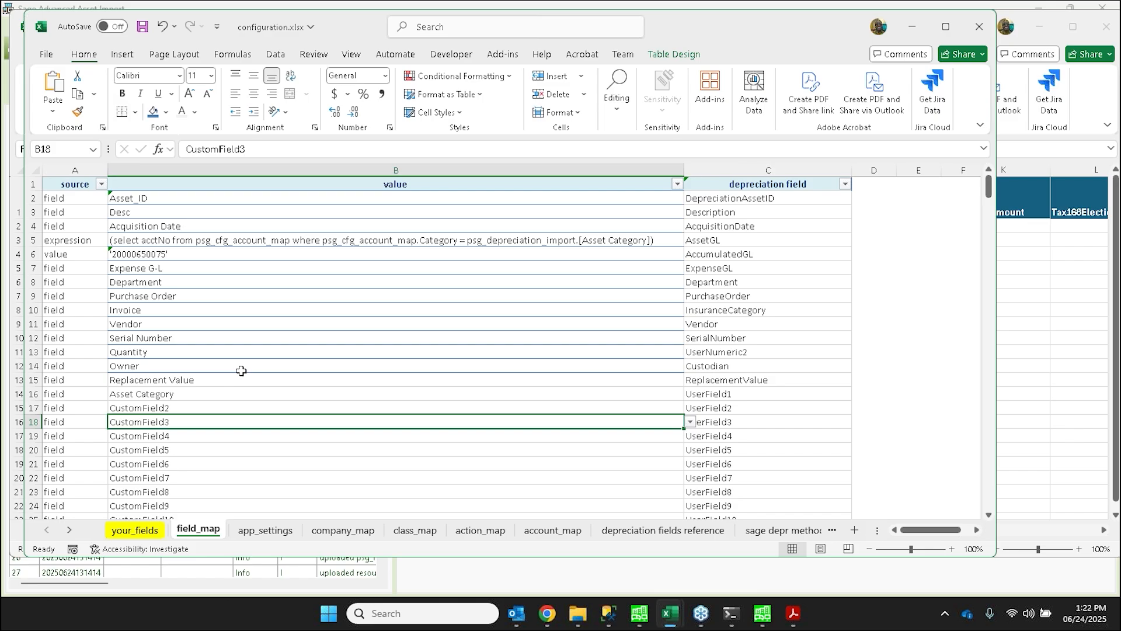
pyautogui.click(265, 530)
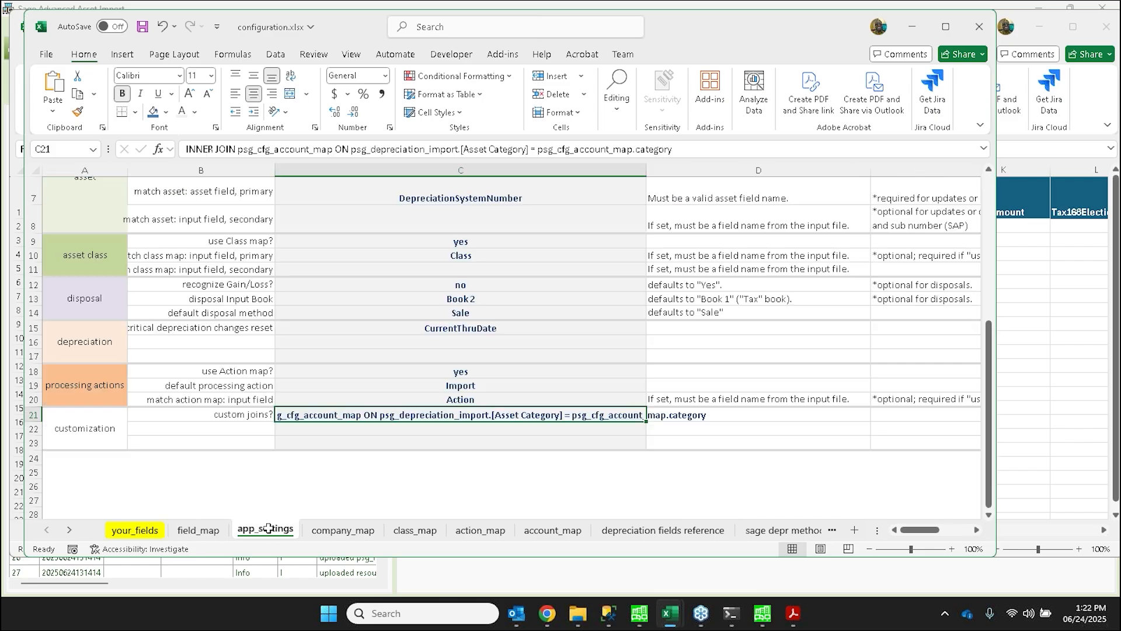
# - Show the company_map sheet and examine how input company 1 maps to its Sage company
pyautogui.click(343, 529)
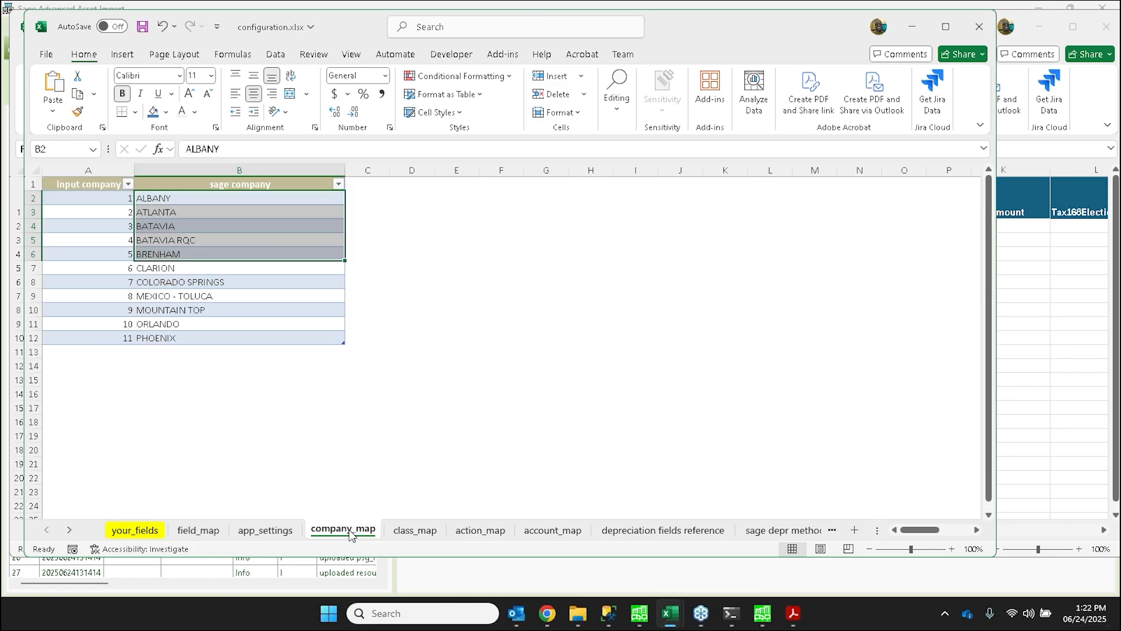
pyautogui.click(95, 197)
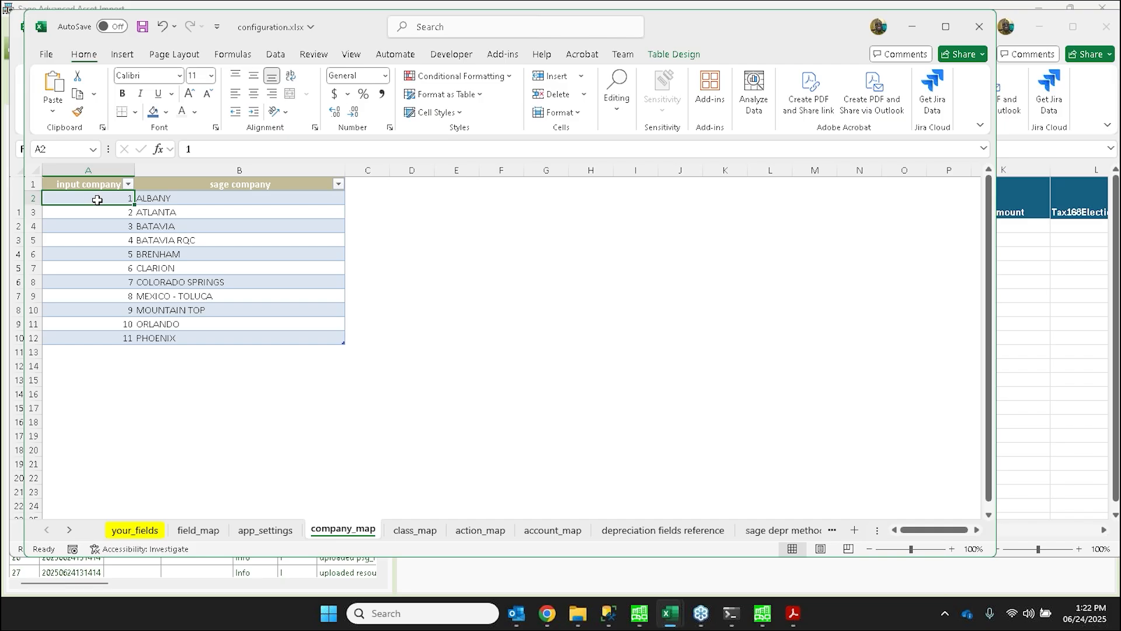
pyautogui.click(170, 200)
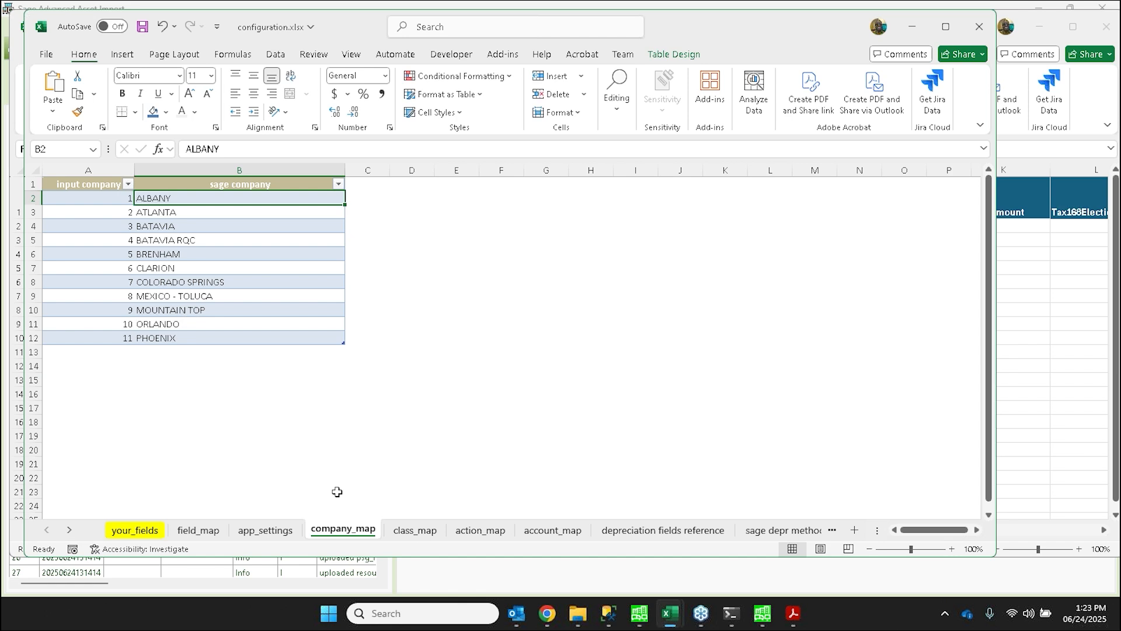
# - Show the class_map sheet and examine the input classes and the BE row's mapped values from ClassCode through Book1_DepreciationCode
pyautogui.click(415, 529)
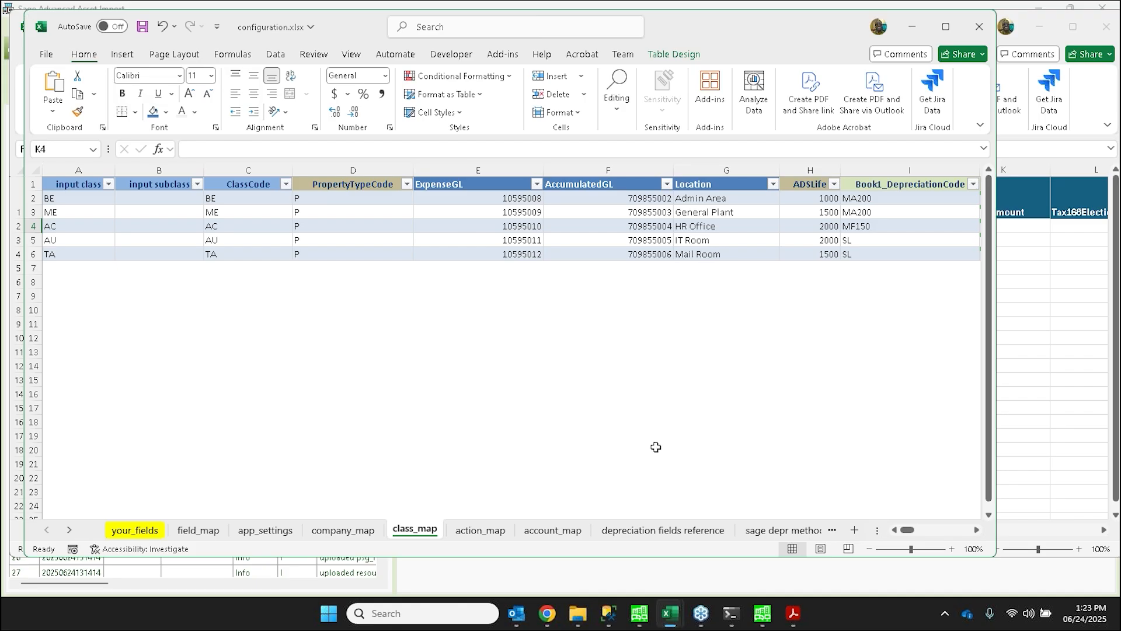
pyautogui.click(82, 200)
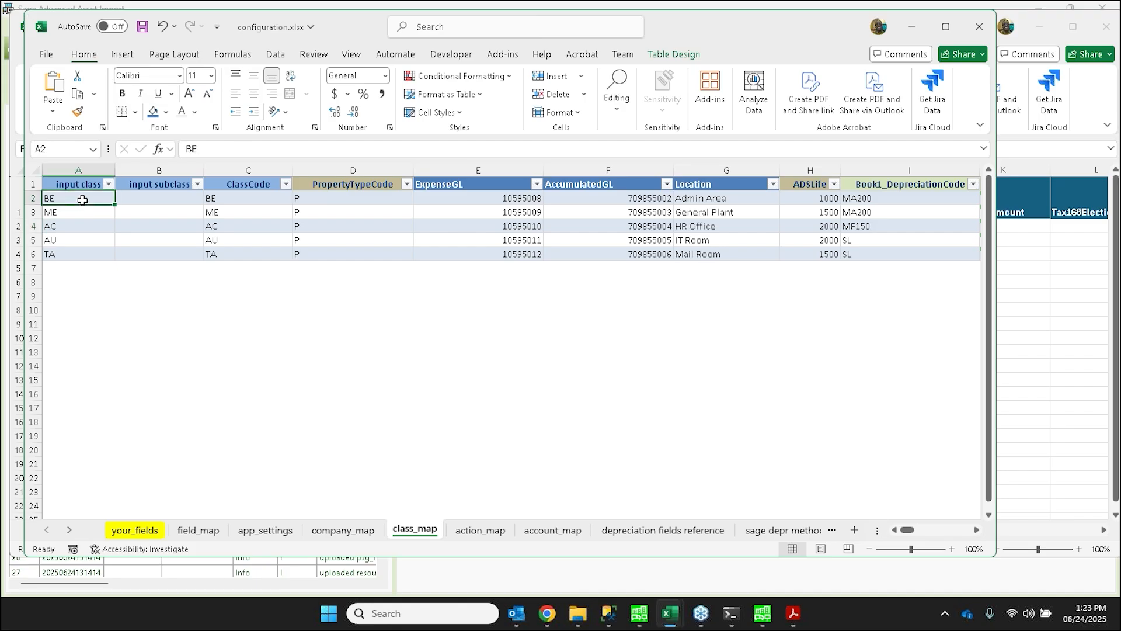
pyautogui.moveTo(83, 200); pyautogui.dragTo(80, 252)
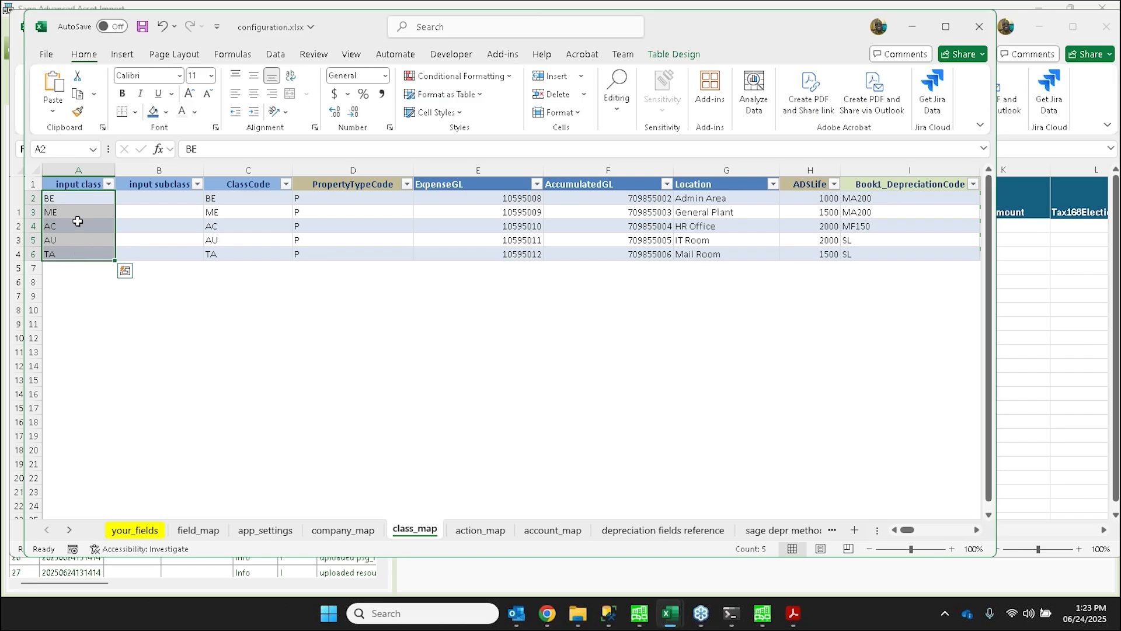
pyautogui.click(72, 199)
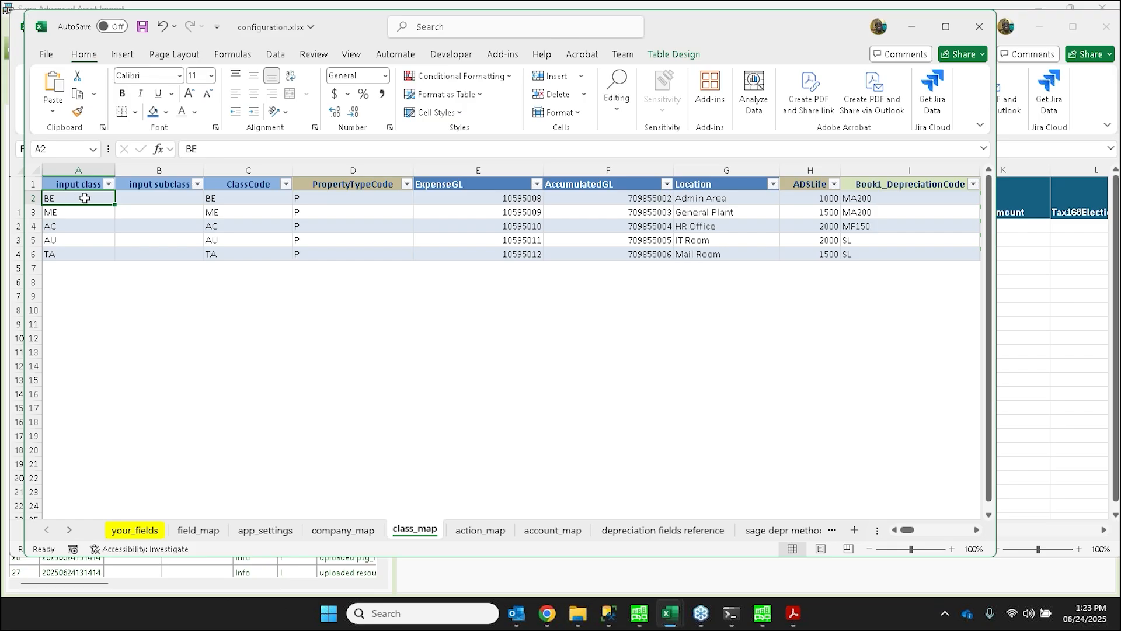
pyautogui.click(241, 198)
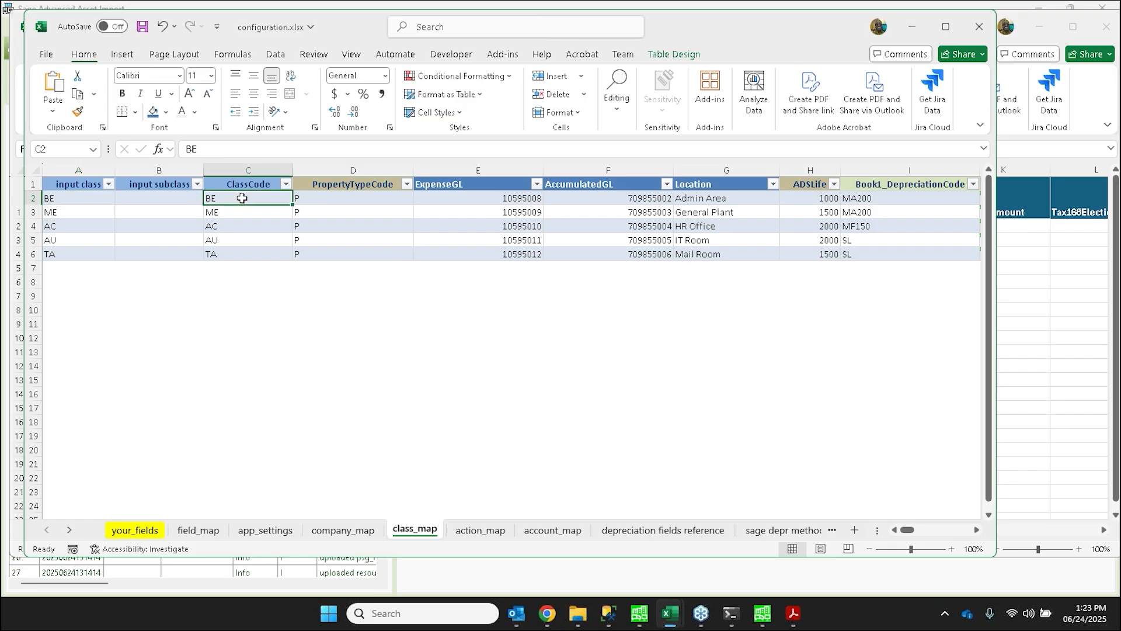
pyautogui.moveTo(241, 198); pyautogui.dragTo(345, 193)
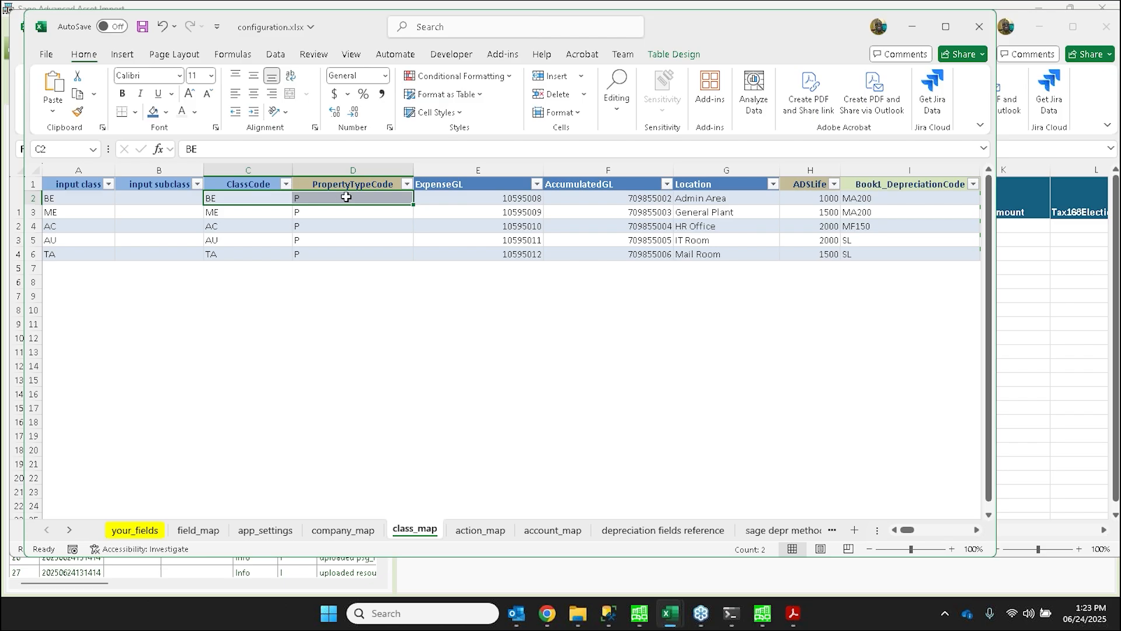
pyautogui.click(457, 198)
pyautogui.moveTo(457, 197); pyautogui.dragTo(863, 204)
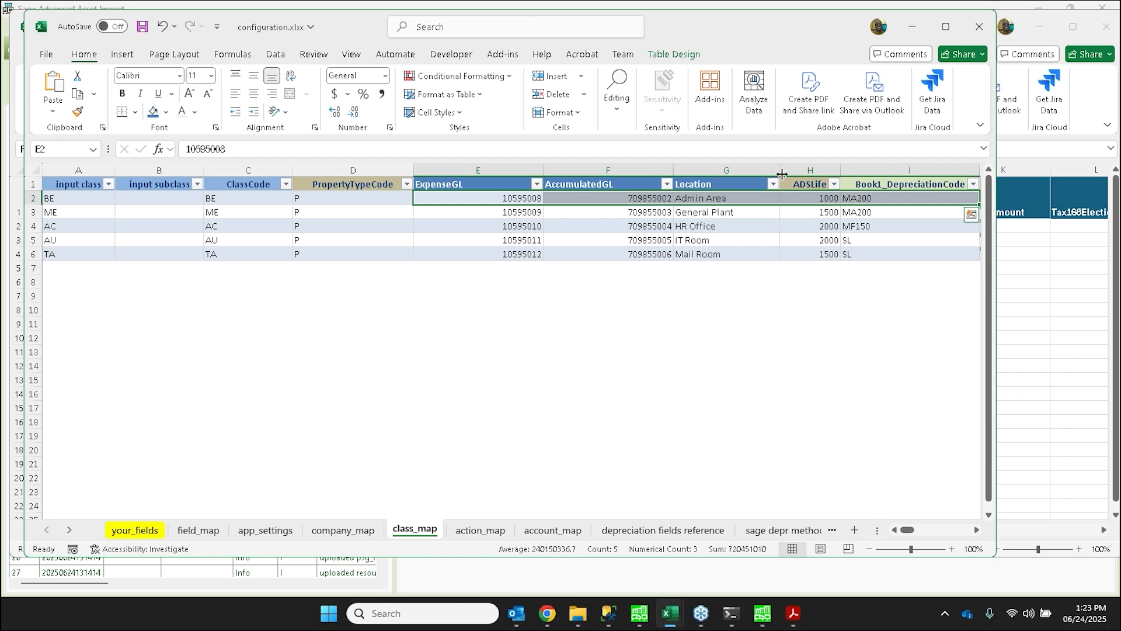
# - Narrow the Location column slightly on the class_map sheet and look across the mapped columns to Book1_EstimatedLife and back
pyautogui.moveTo(768, 170)
pyautogui.mouseDown()
pyautogui.moveTo(748, 170)
pyautogui.moveTo(766, 170)
pyautogui.mouseUp()
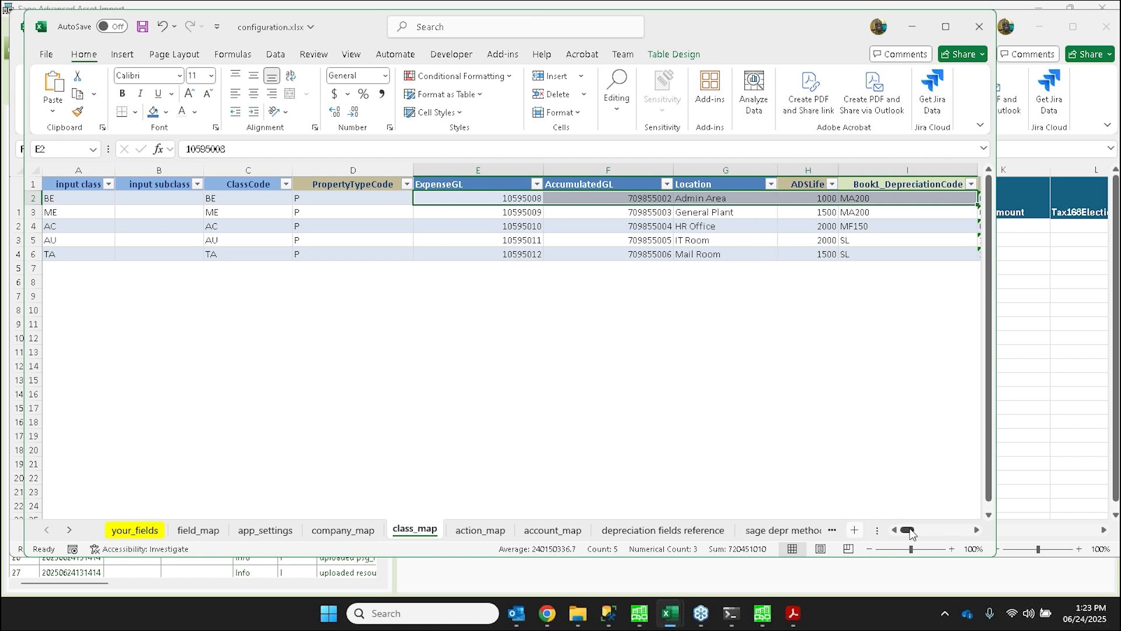
pyautogui.moveTo(908, 530); pyautogui.dragTo(913, 533)
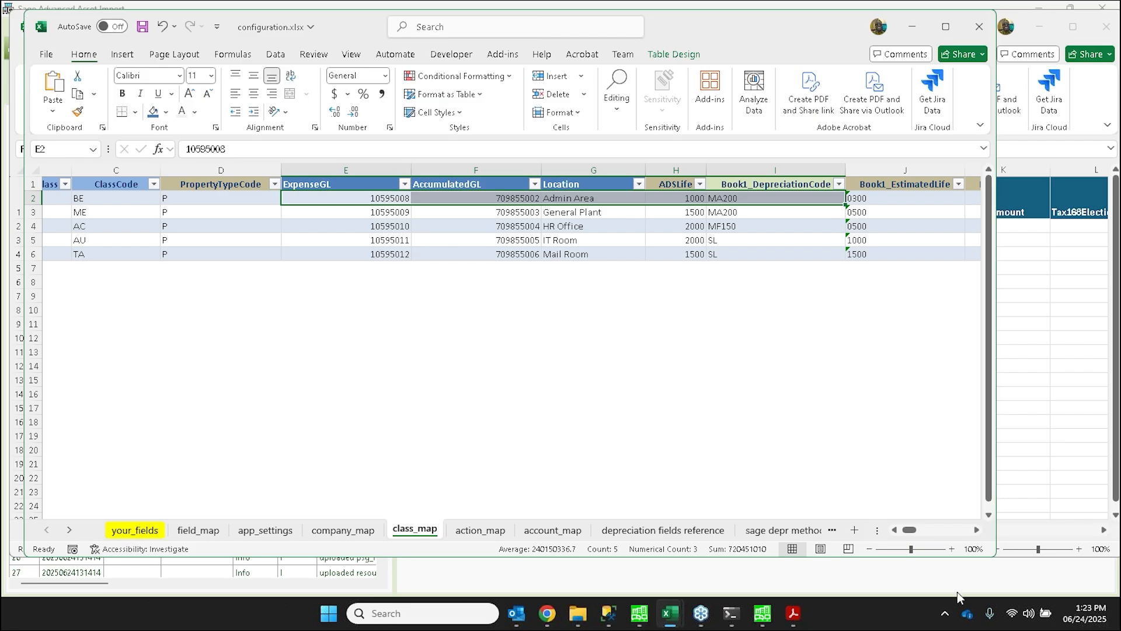
pyautogui.click(896, 531)
pyautogui.click(895, 530)
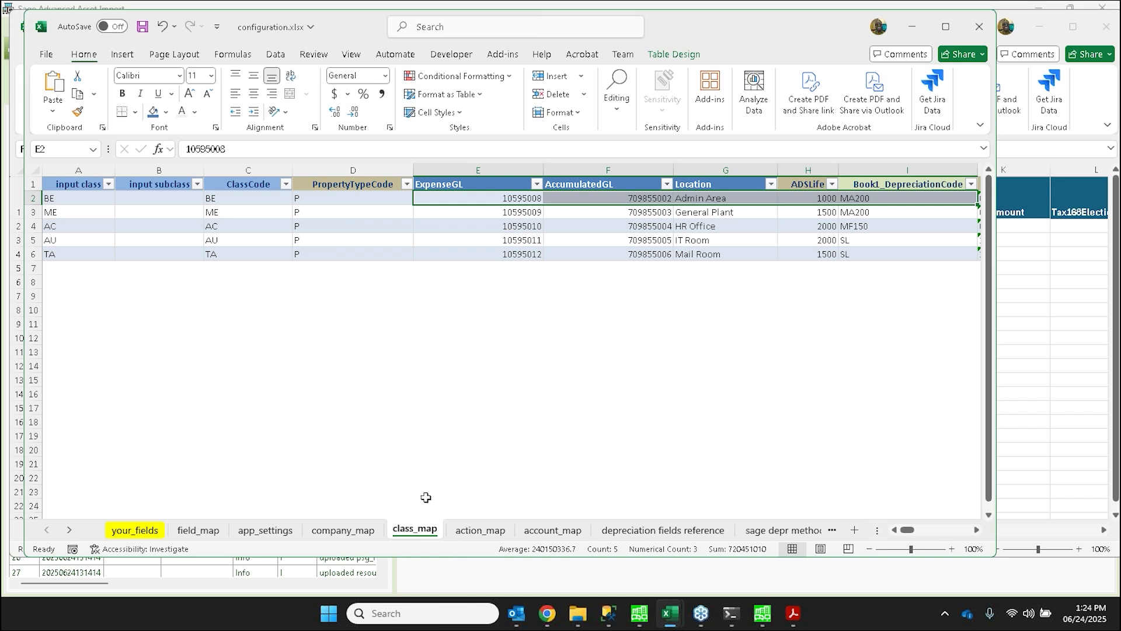
# - Show the action_map sheet and examine the processing actions mapped to the input field values, especially A and Retired
pyautogui.click(496, 536)
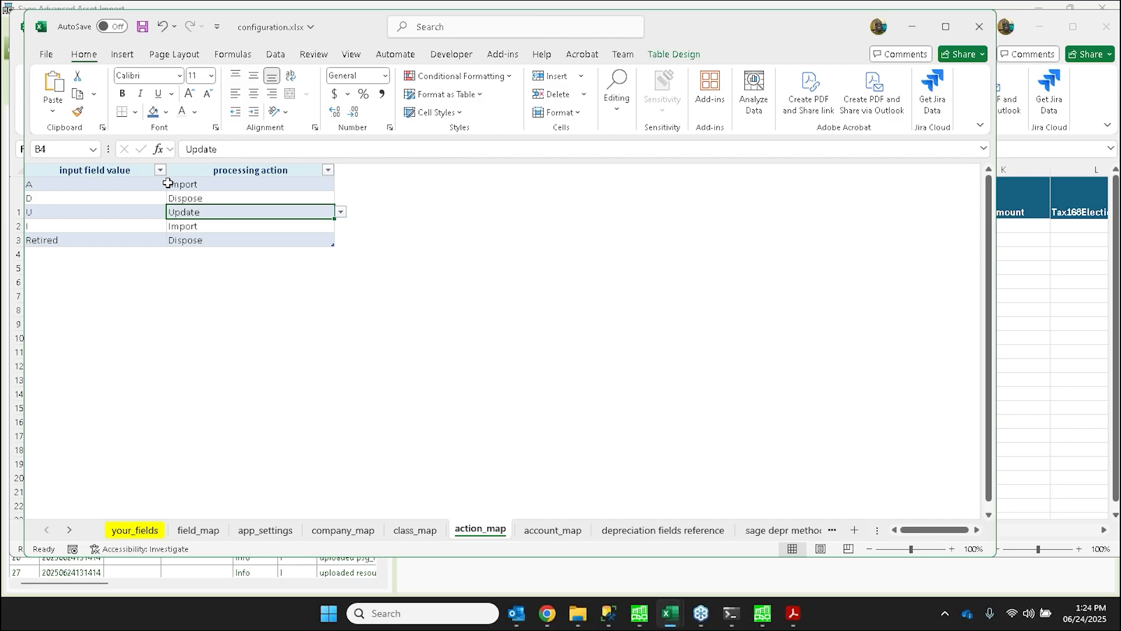
pyautogui.moveTo(167, 182); pyautogui.dragTo(174, 208)
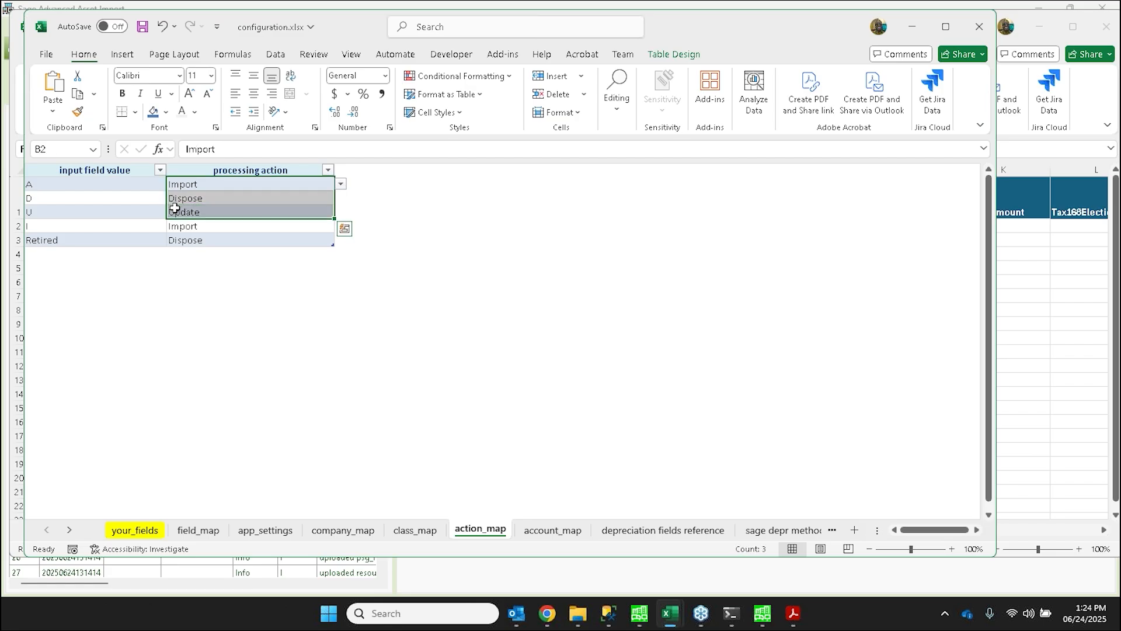
pyautogui.click(124, 187)
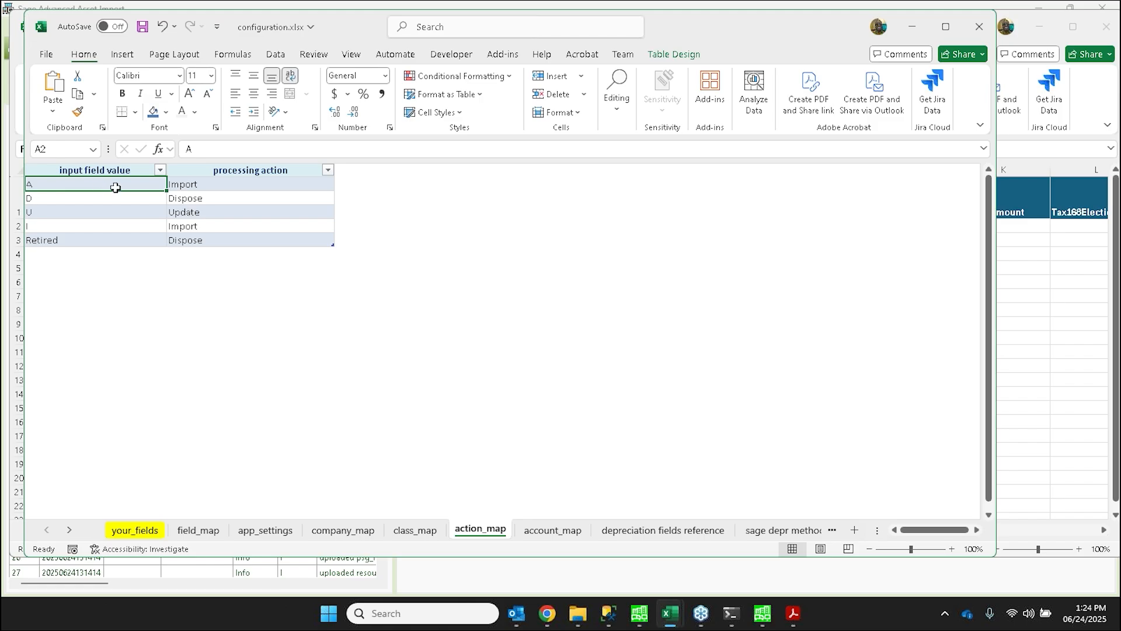
pyautogui.click(195, 186)
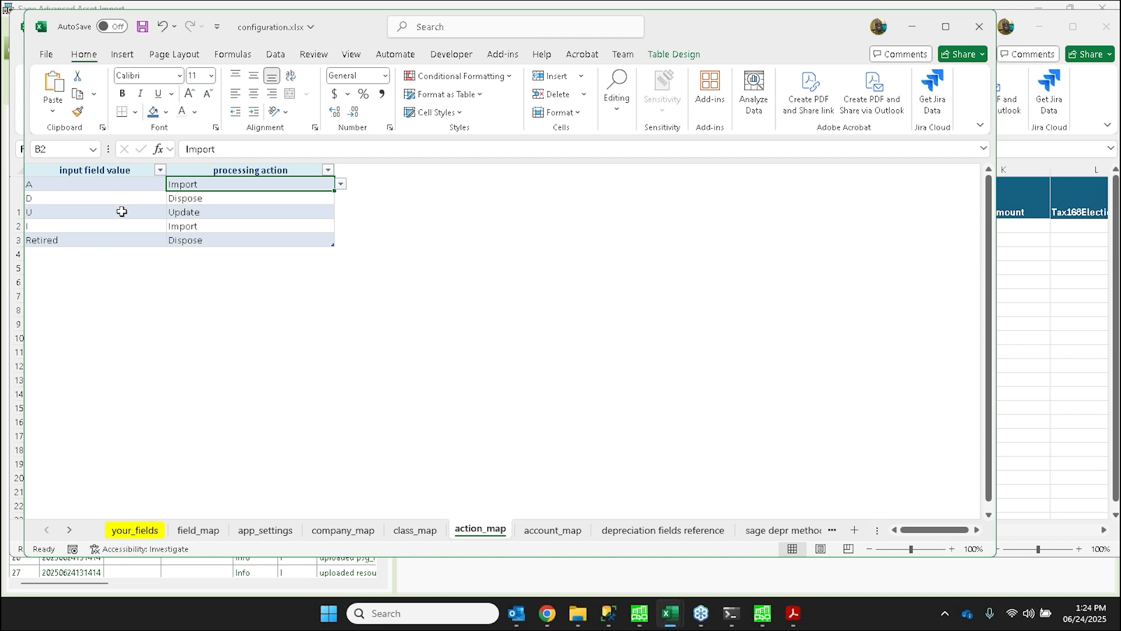
pyautogui.click(100, 240)
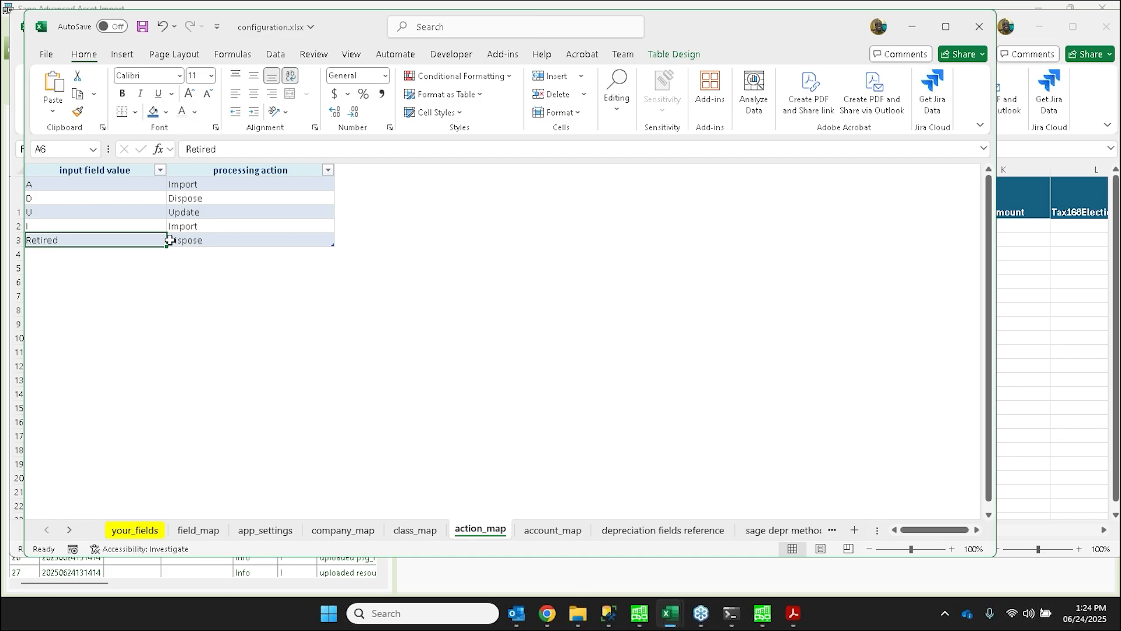
pyautogui.click(204, 240)
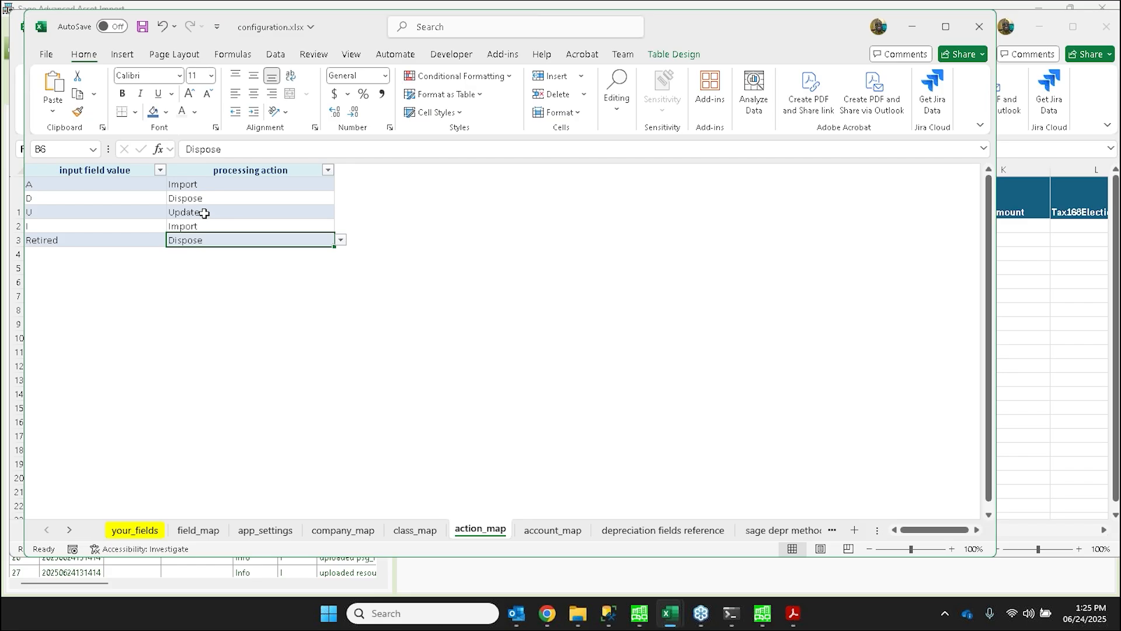
# - Examine the categories and account numbers on the account_map sheet, and revisit the field_map and app_settings sheets that use this map
pyautogui.click(552, 530)
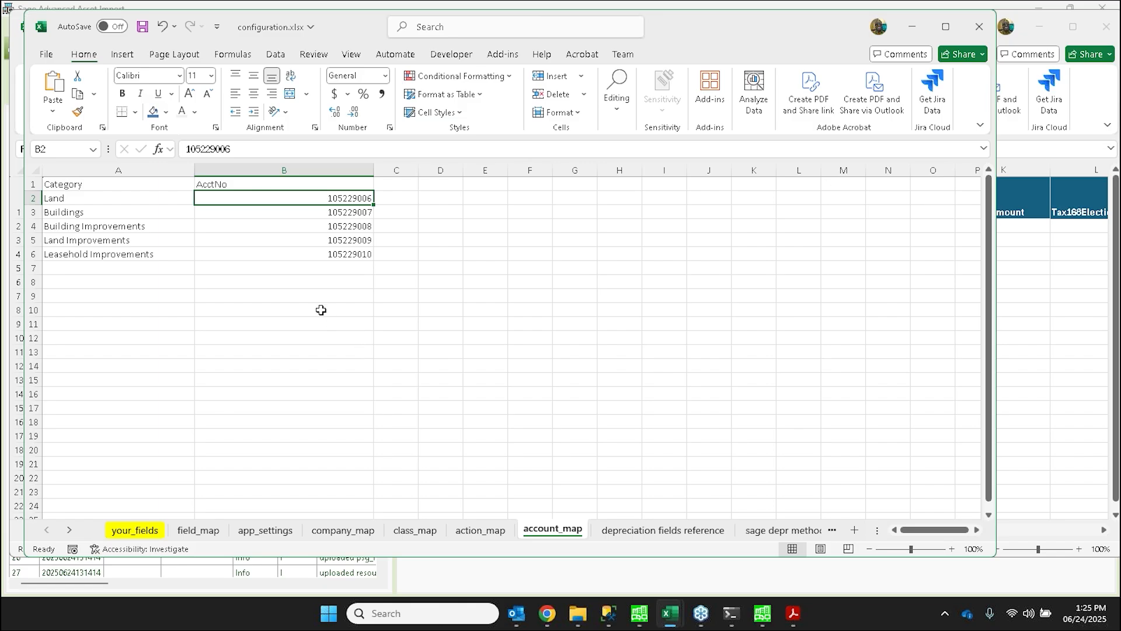
pyautogui.click(192, 531)
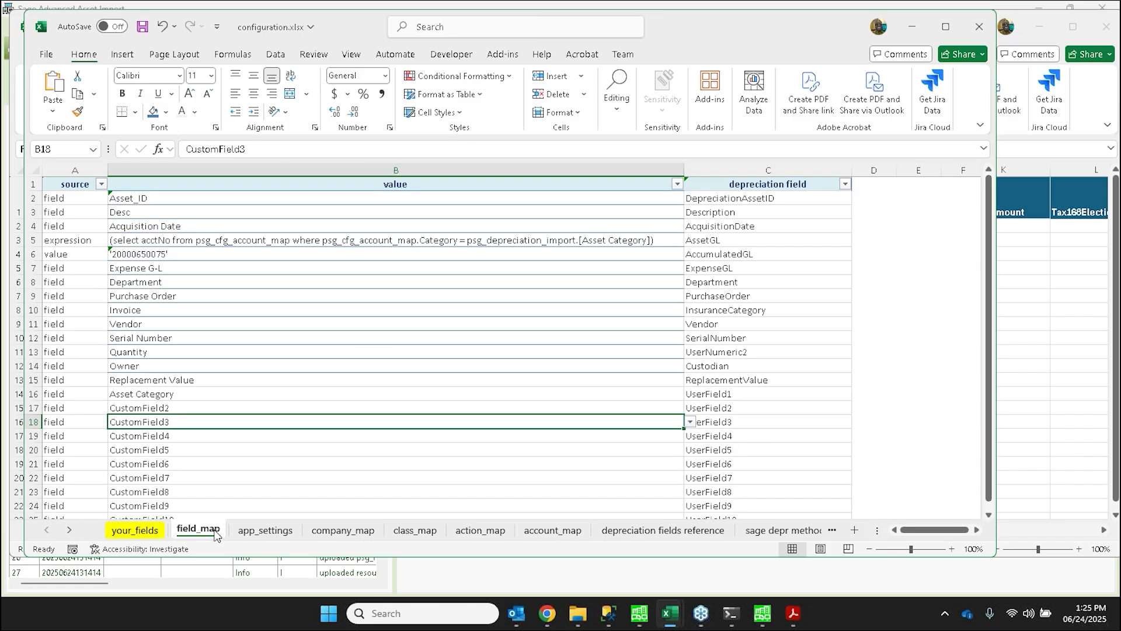
pyautogui.click(264, 530)
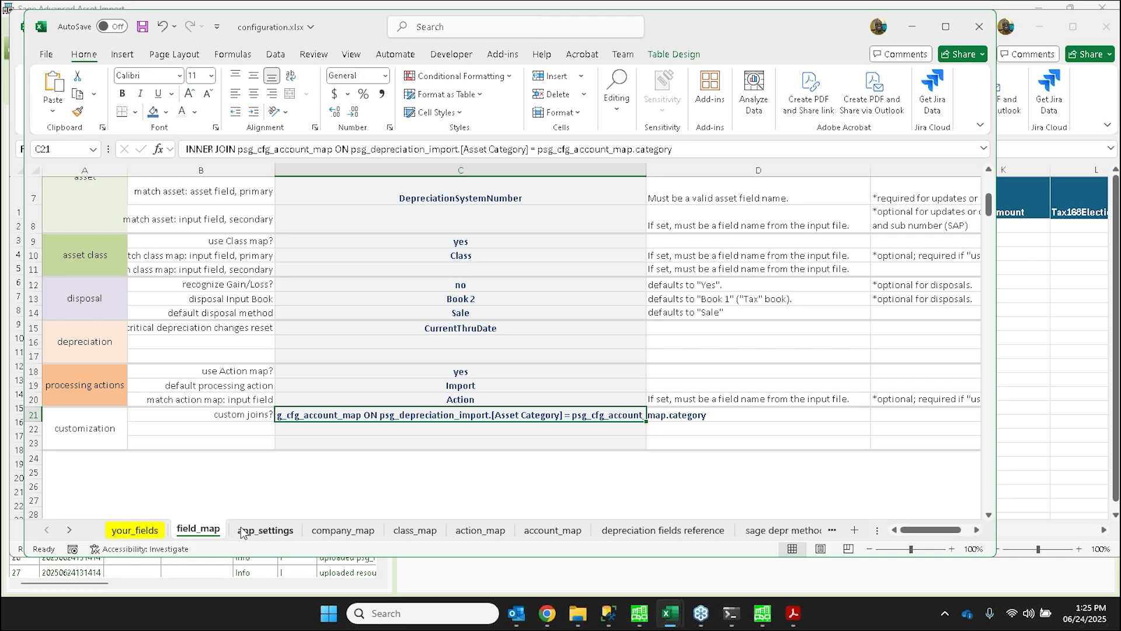